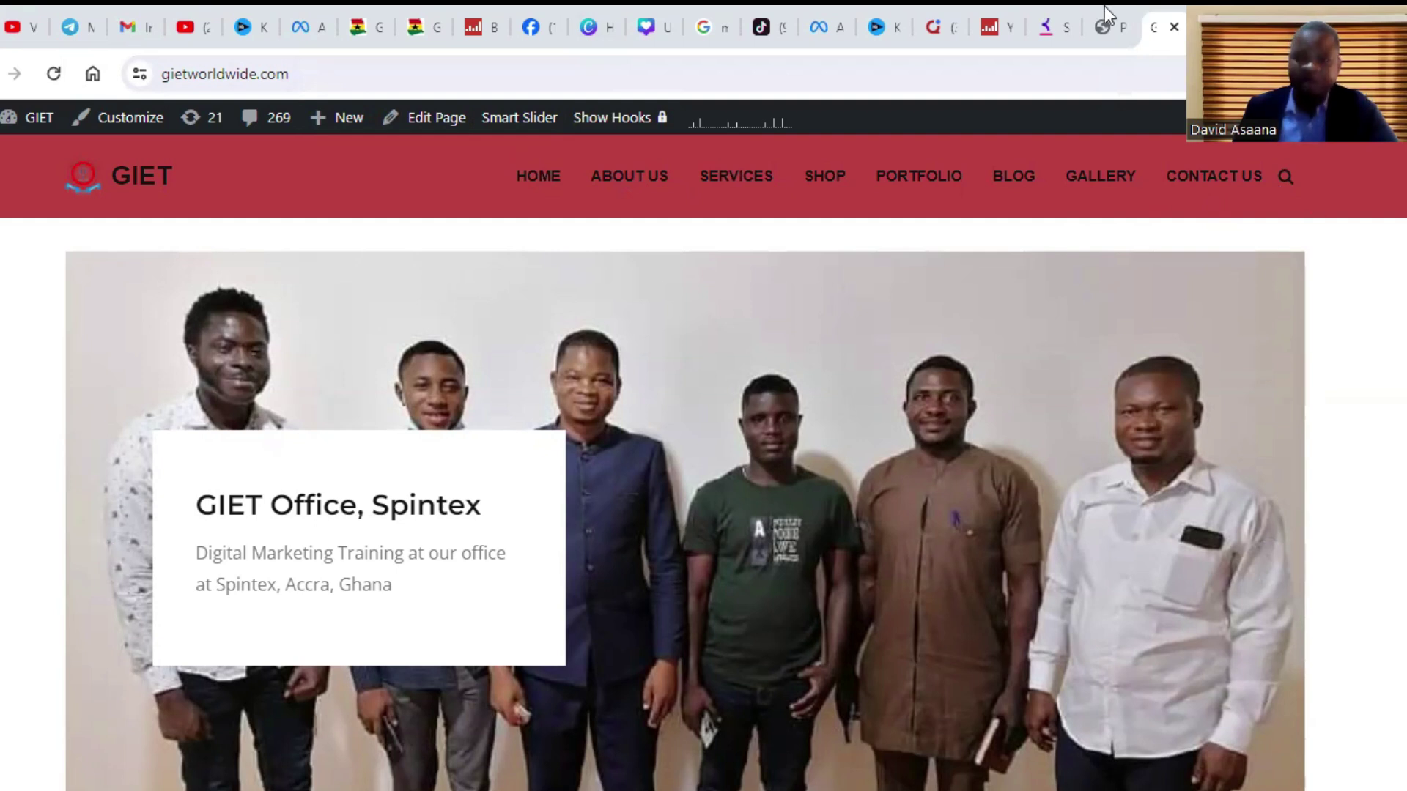
Step: Update Elementor to version 3.21.8 from the plugins list and return to the GIET home page
key("ctrl+shift+Tab")
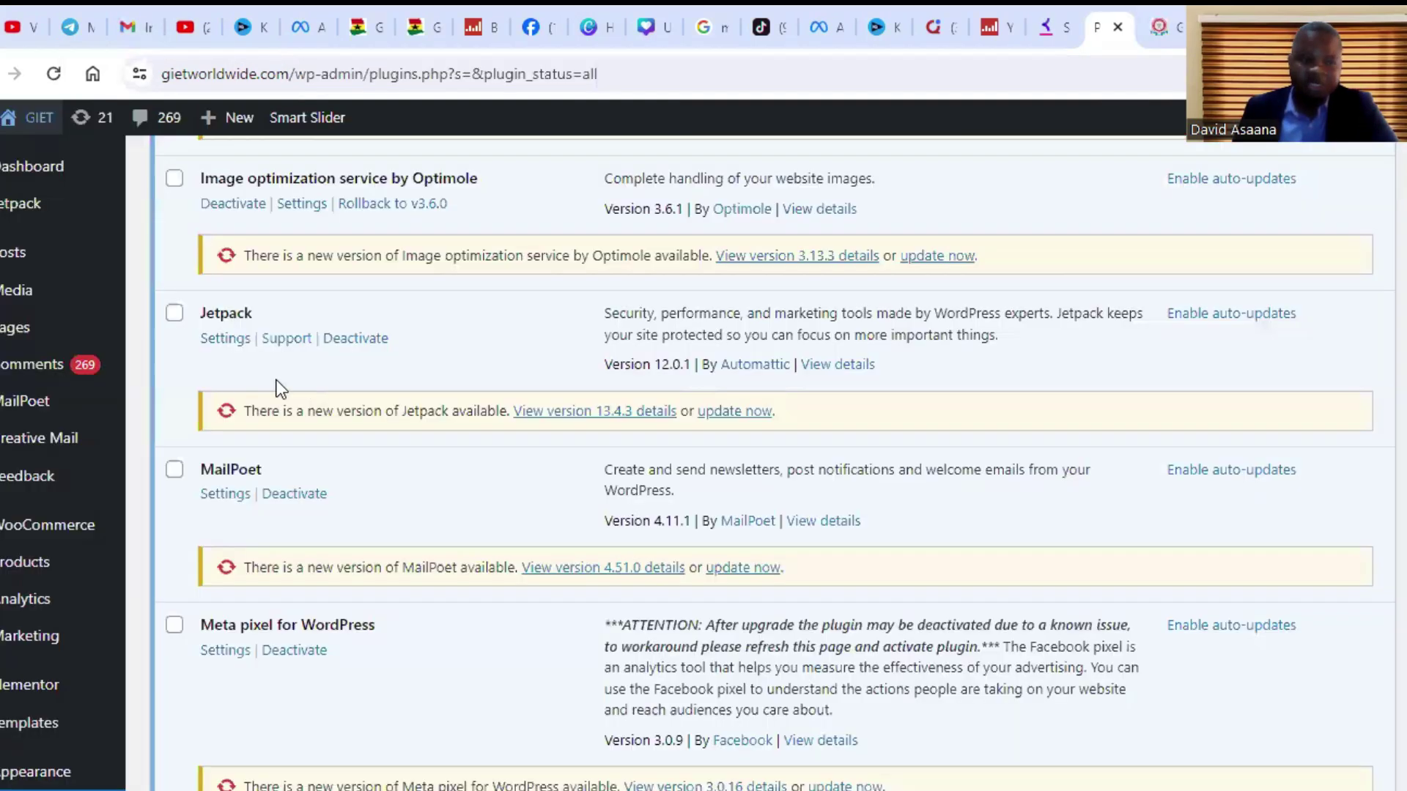
scroll(780, 523, "up", 10)
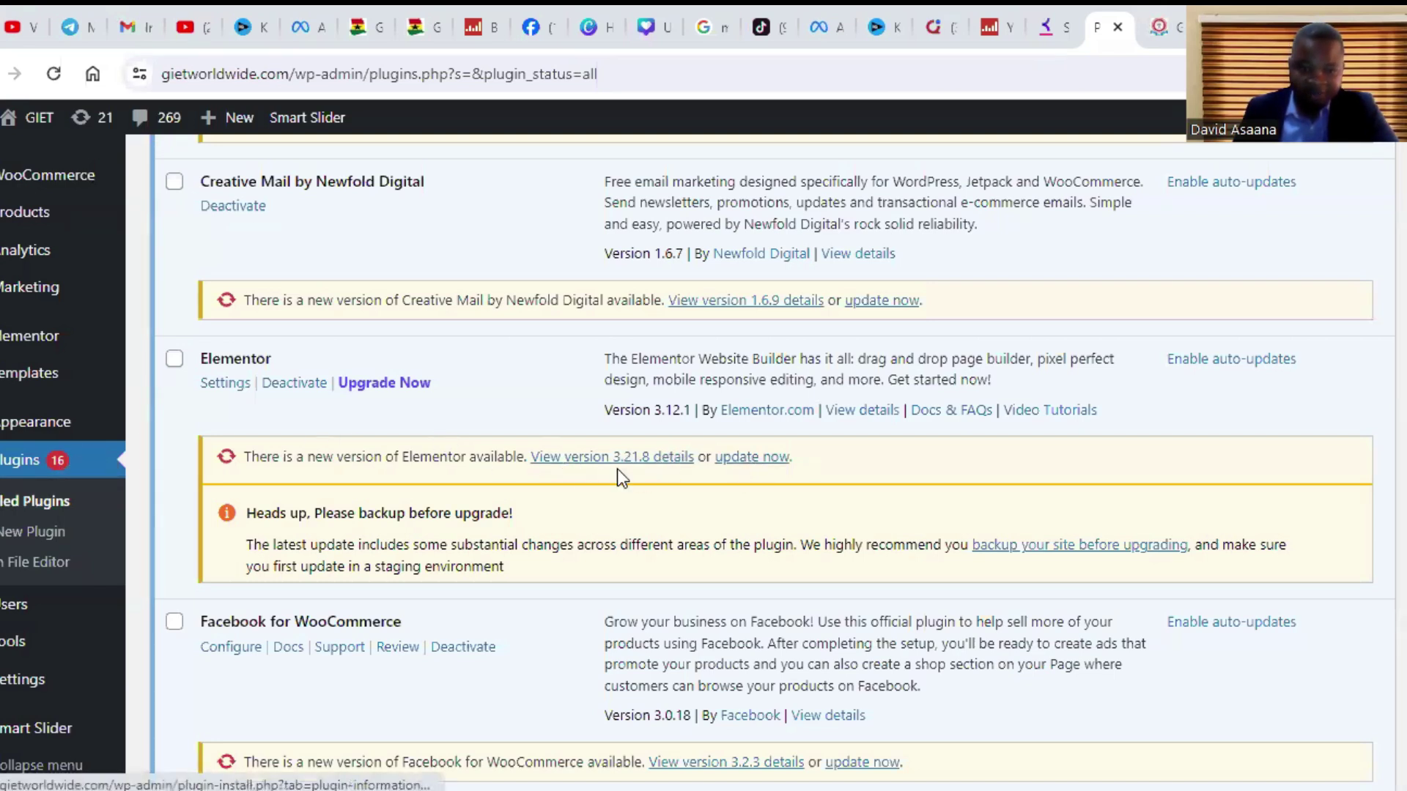
left_click(748, 460)
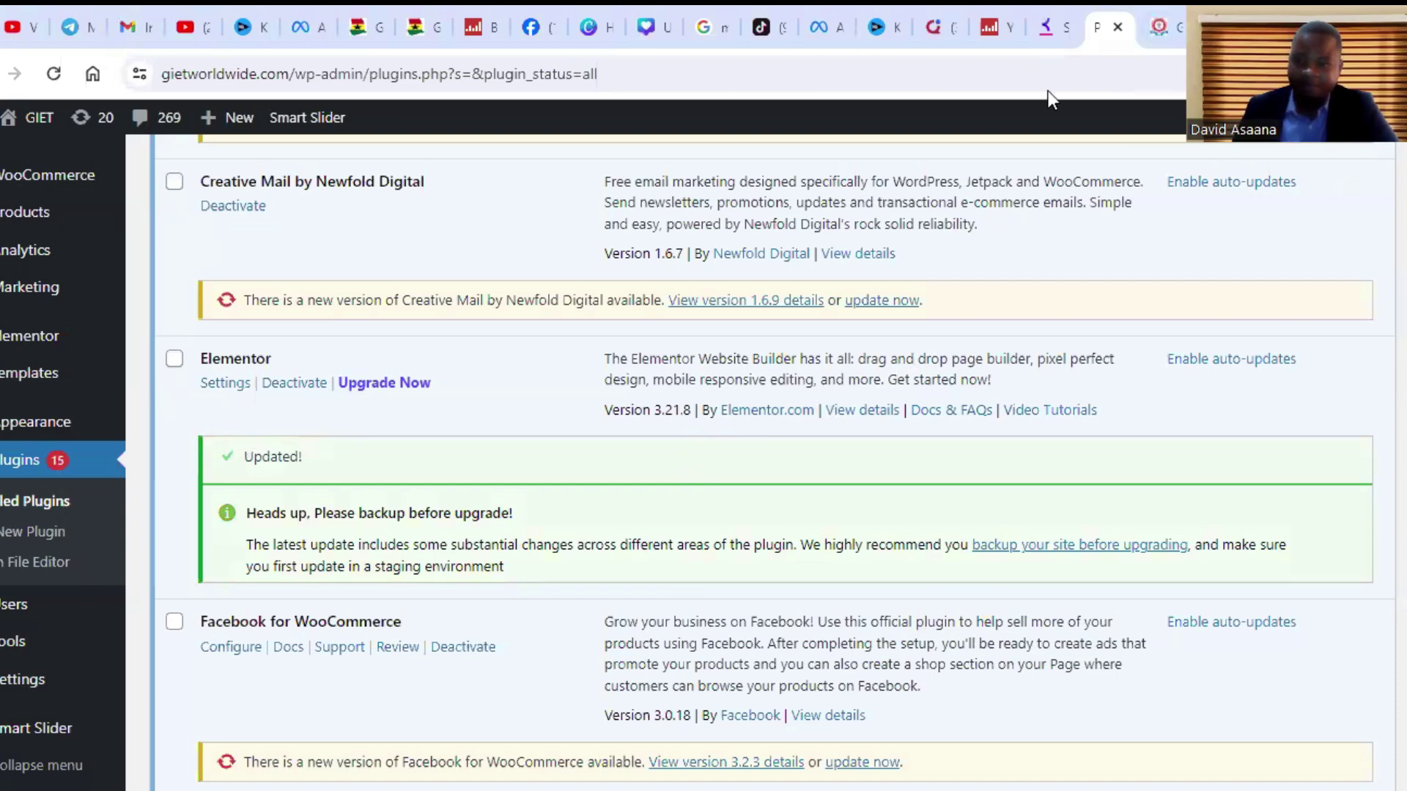
left_click(1156, 18)
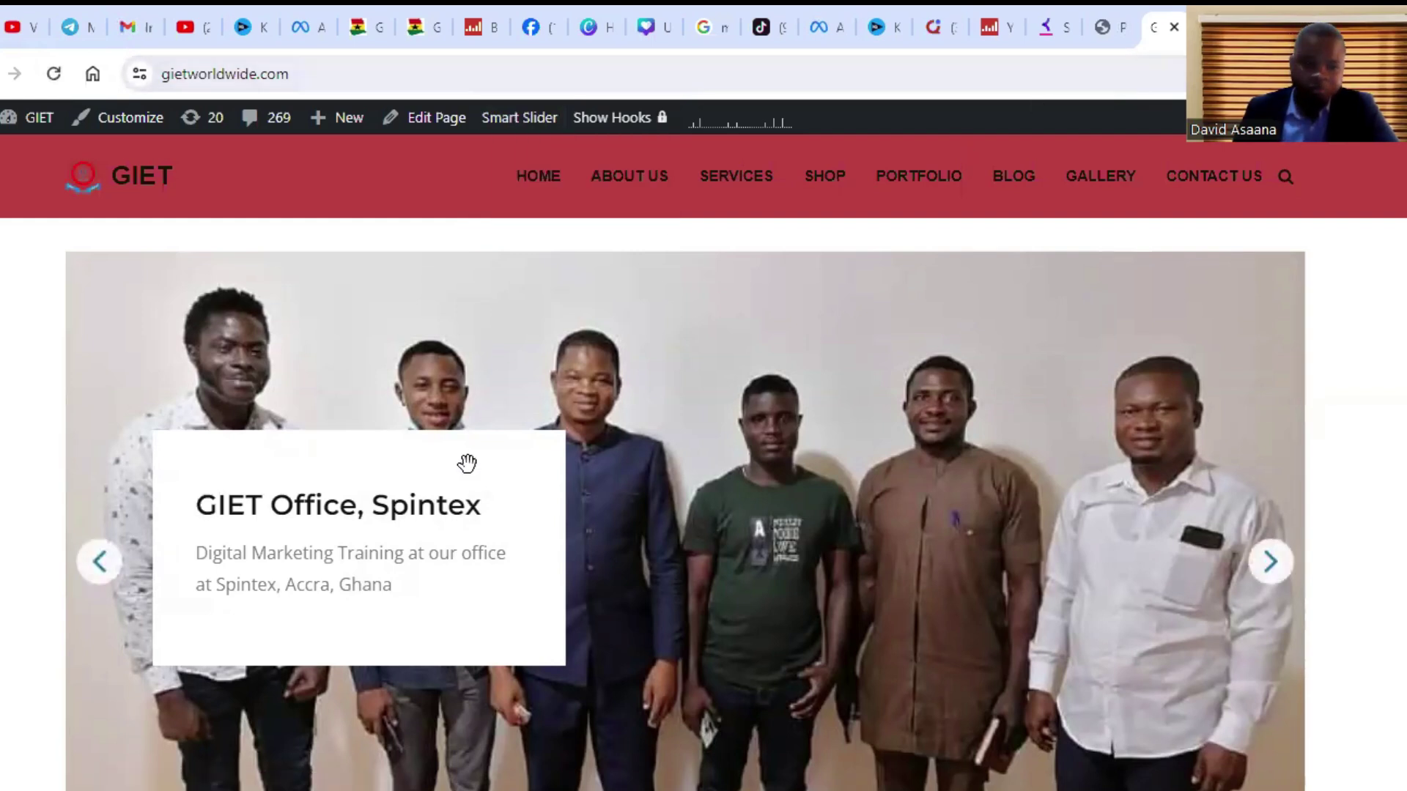
Step: Deactivate the Optimole plugin, leaving 15 active and 1 inactive, and open the site link in a new tab
left_click(1111, 16)
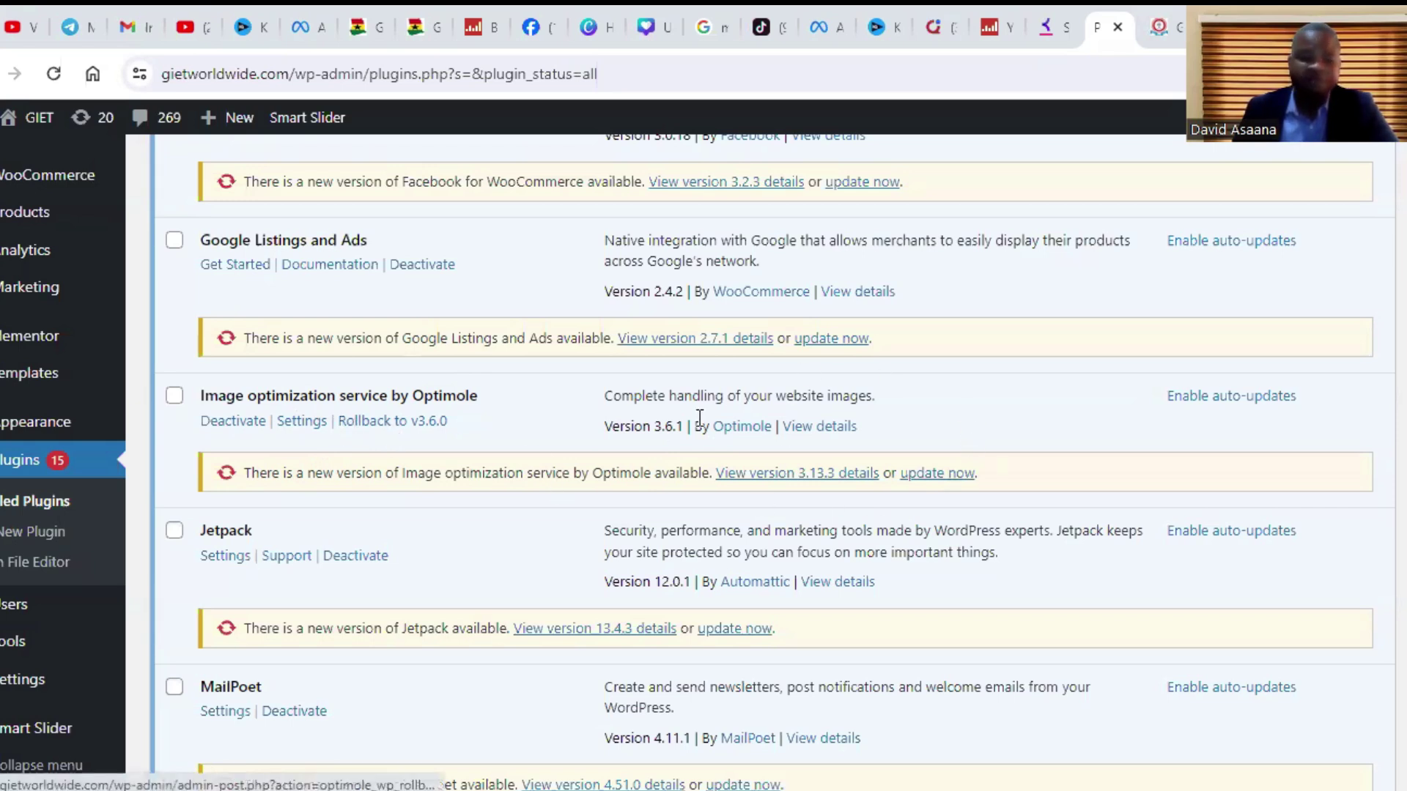
left_click(234, 422)
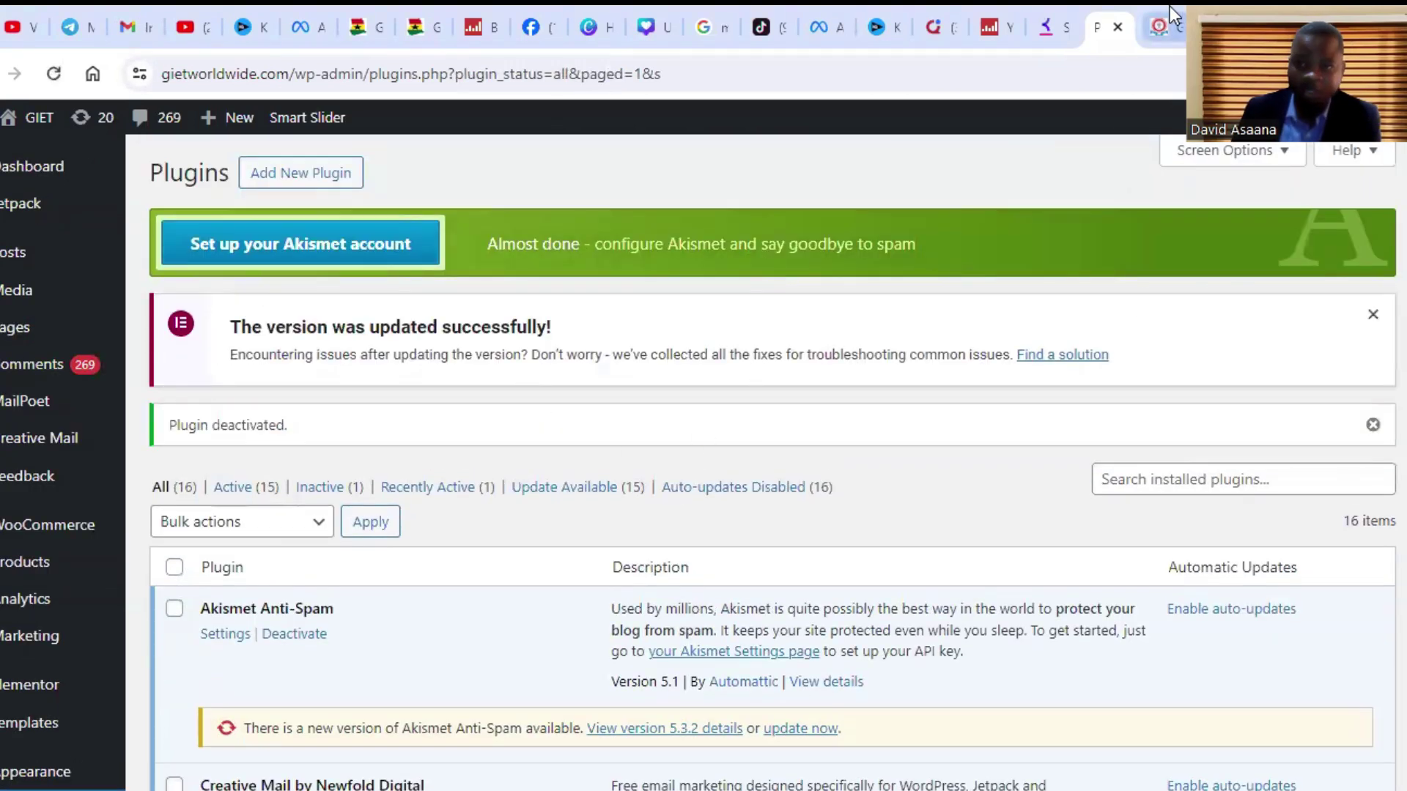
mouse_move(1169, 6)
mouse_move(40, 121)
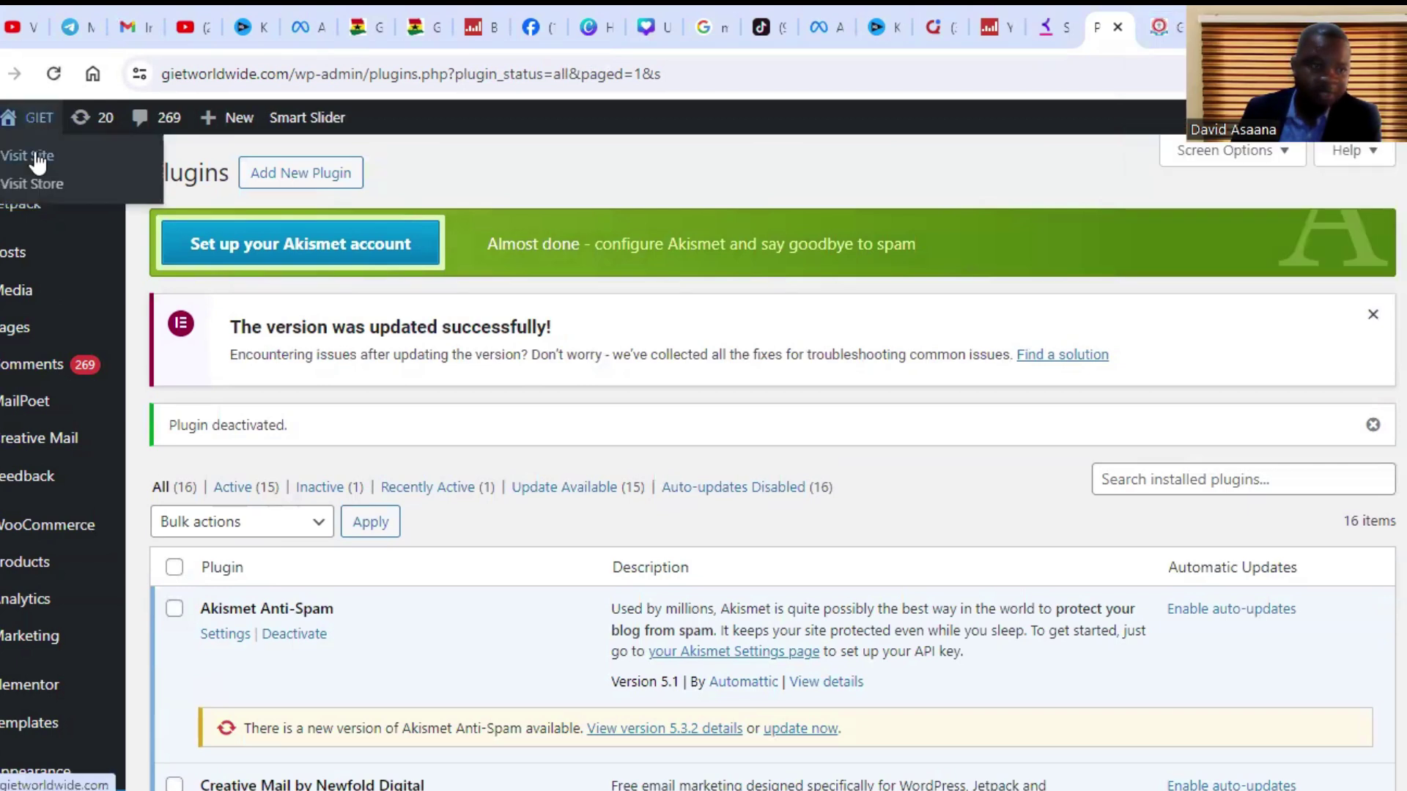
right_click(88, 156)
key("Escape")
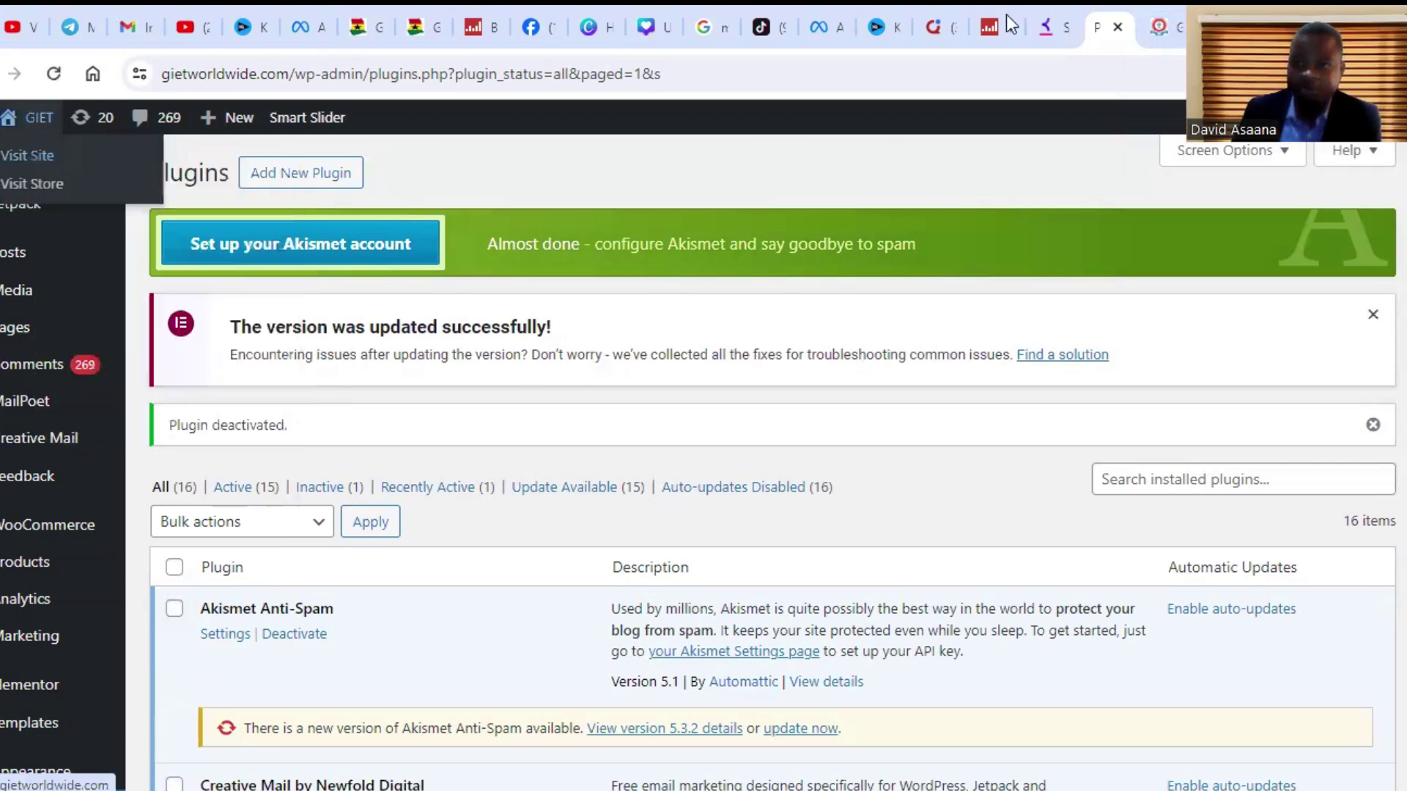
Step: Deactivate Akismet Anti-Spam, leaving 14 active and 2 inactive, then reload the GIET home page
left_click(1161, 12)
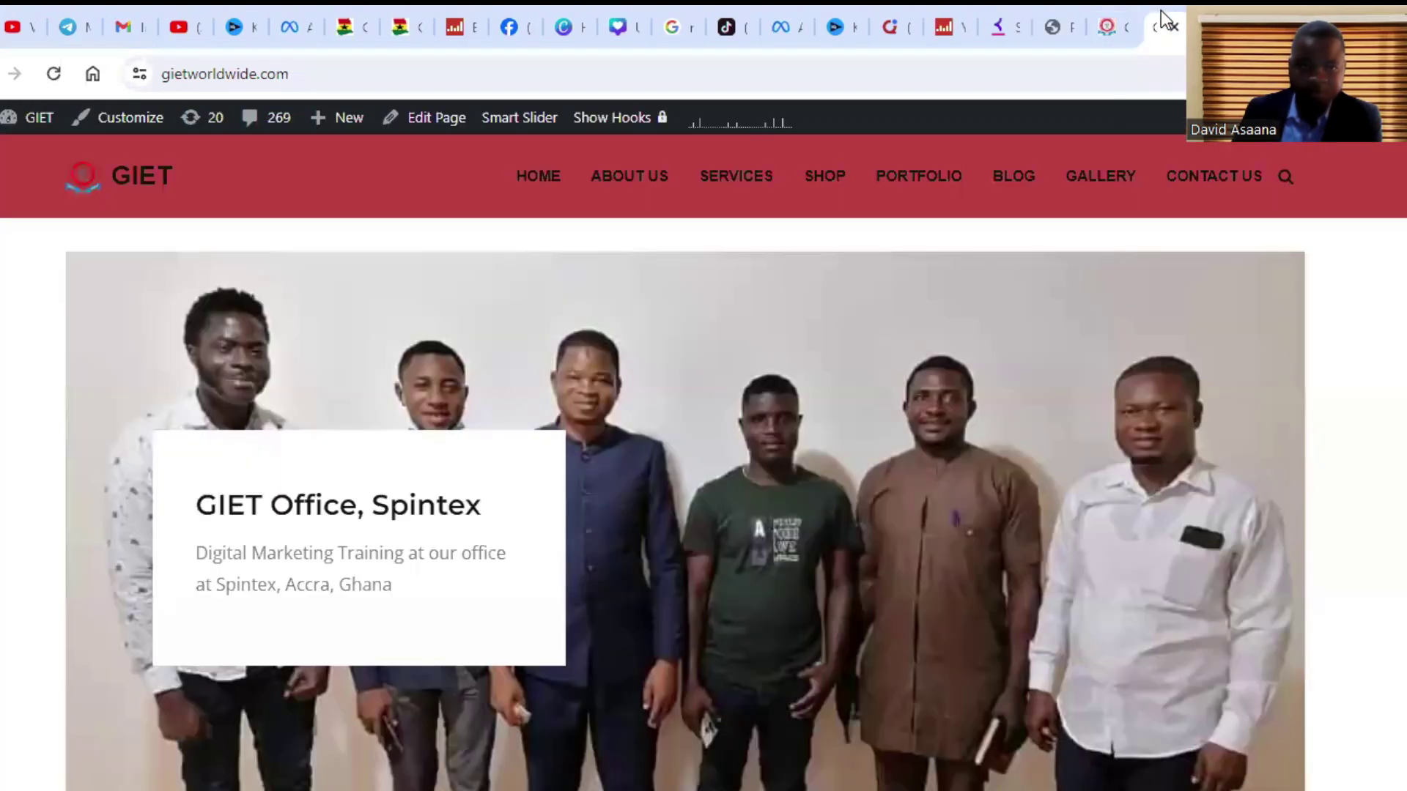
mouse_move(1105, 15)
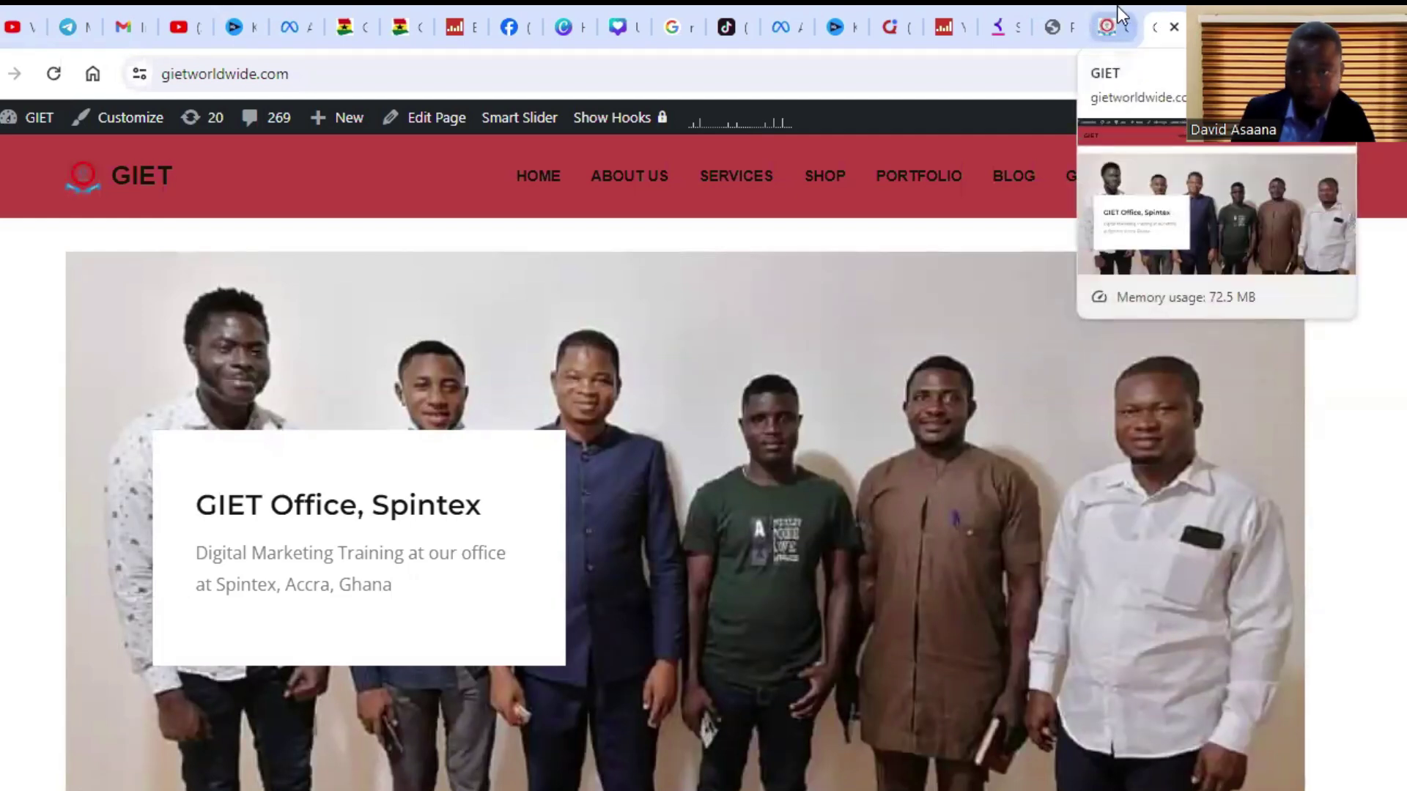
left_click(1057, 16)
scroll(270, 458, "down", 3)
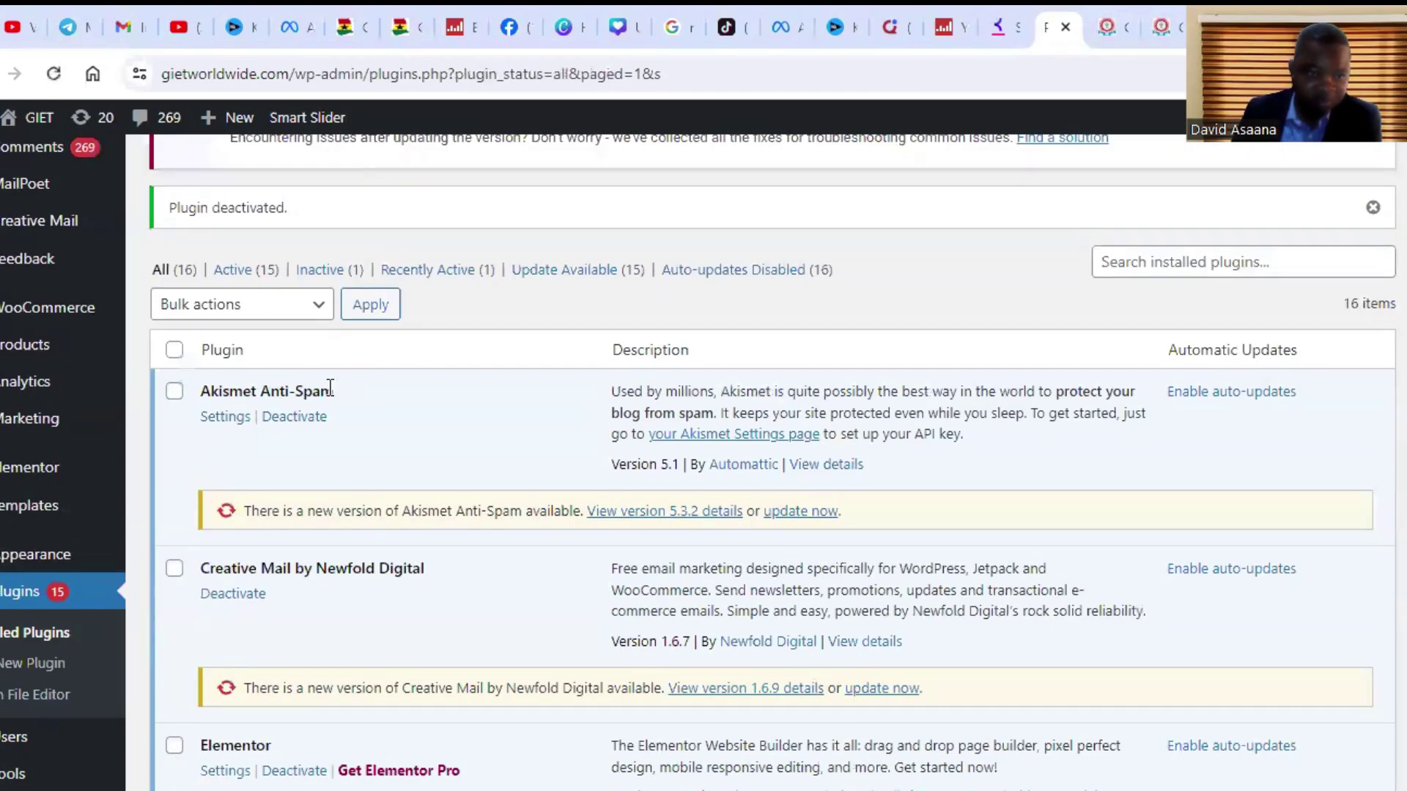
left_click(312, 423)
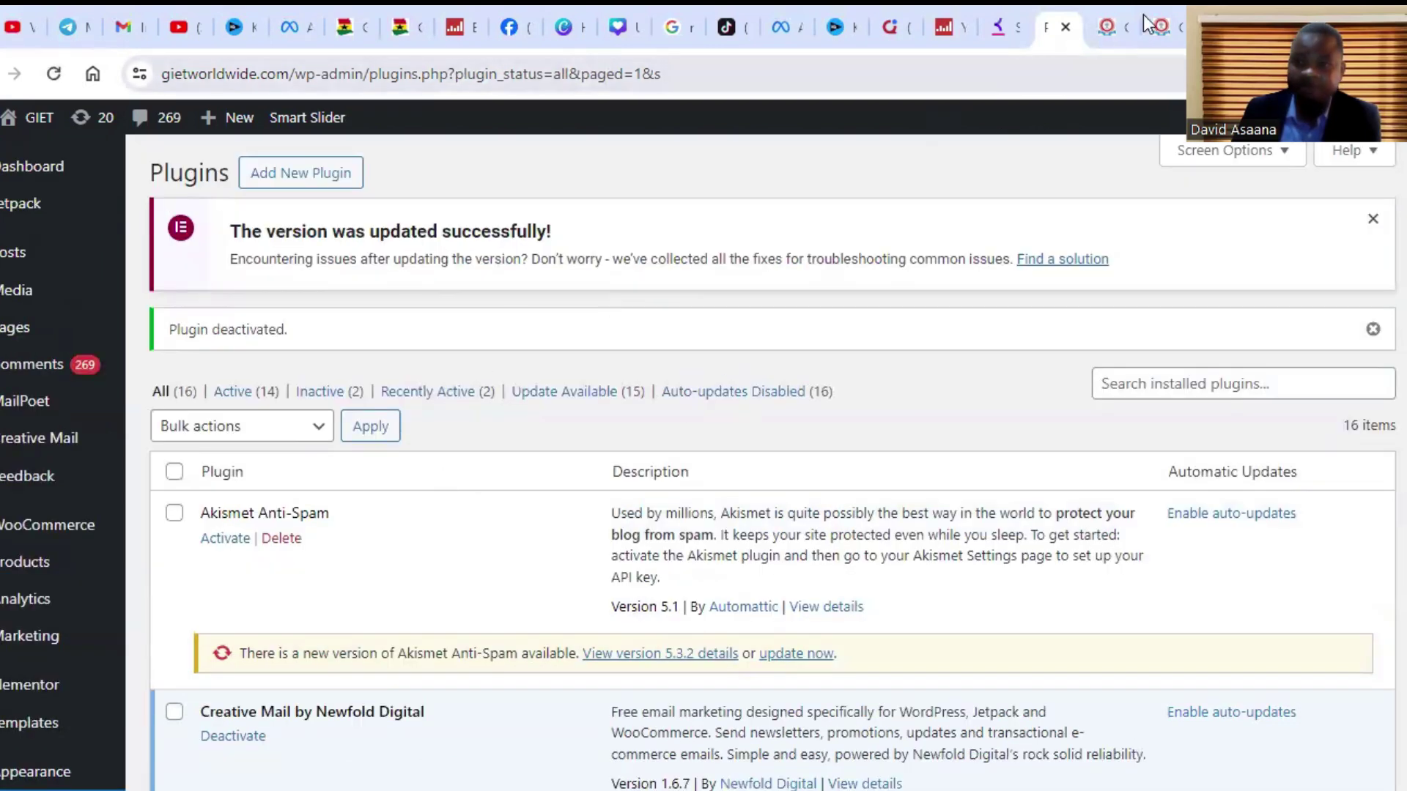
left_click(1111, 8)
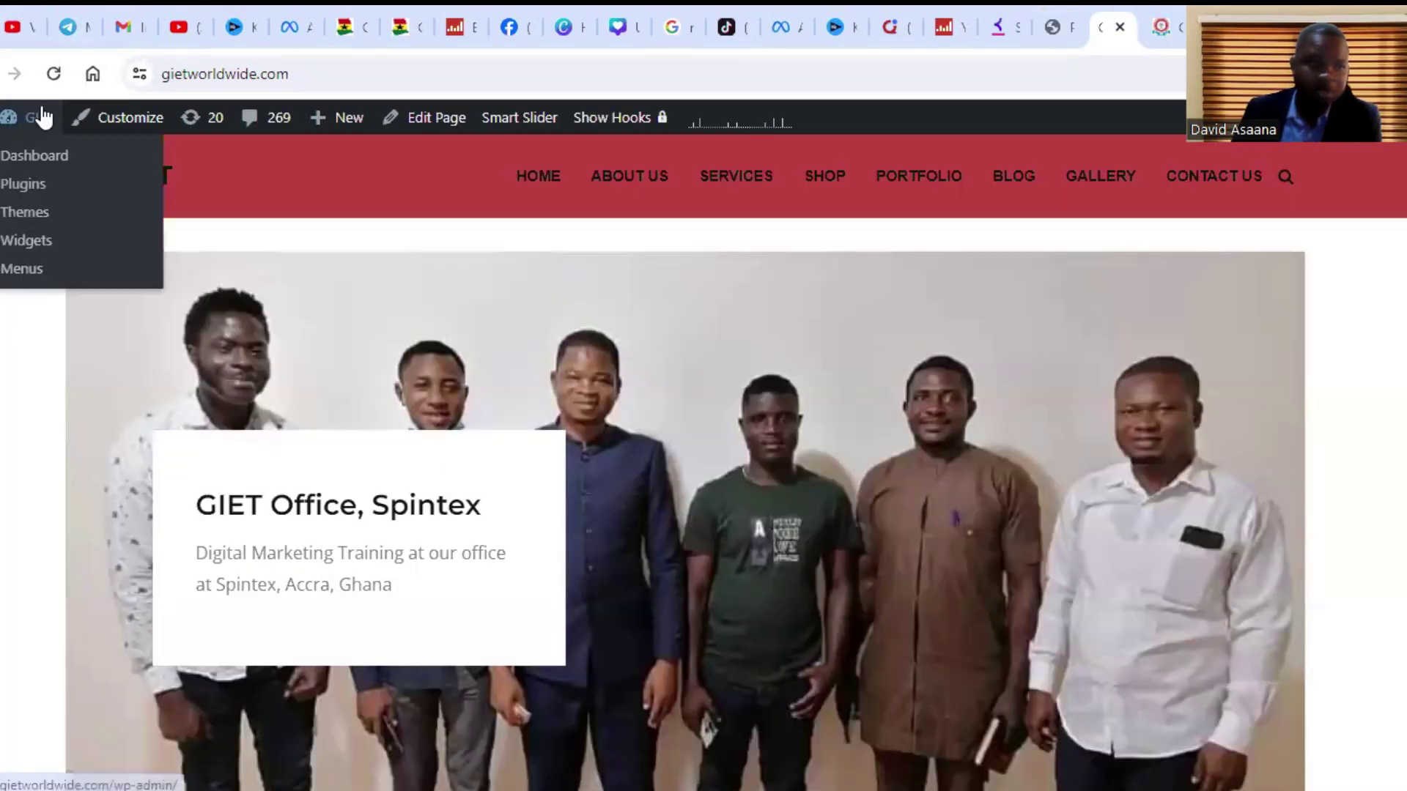
left_click(54, 74)
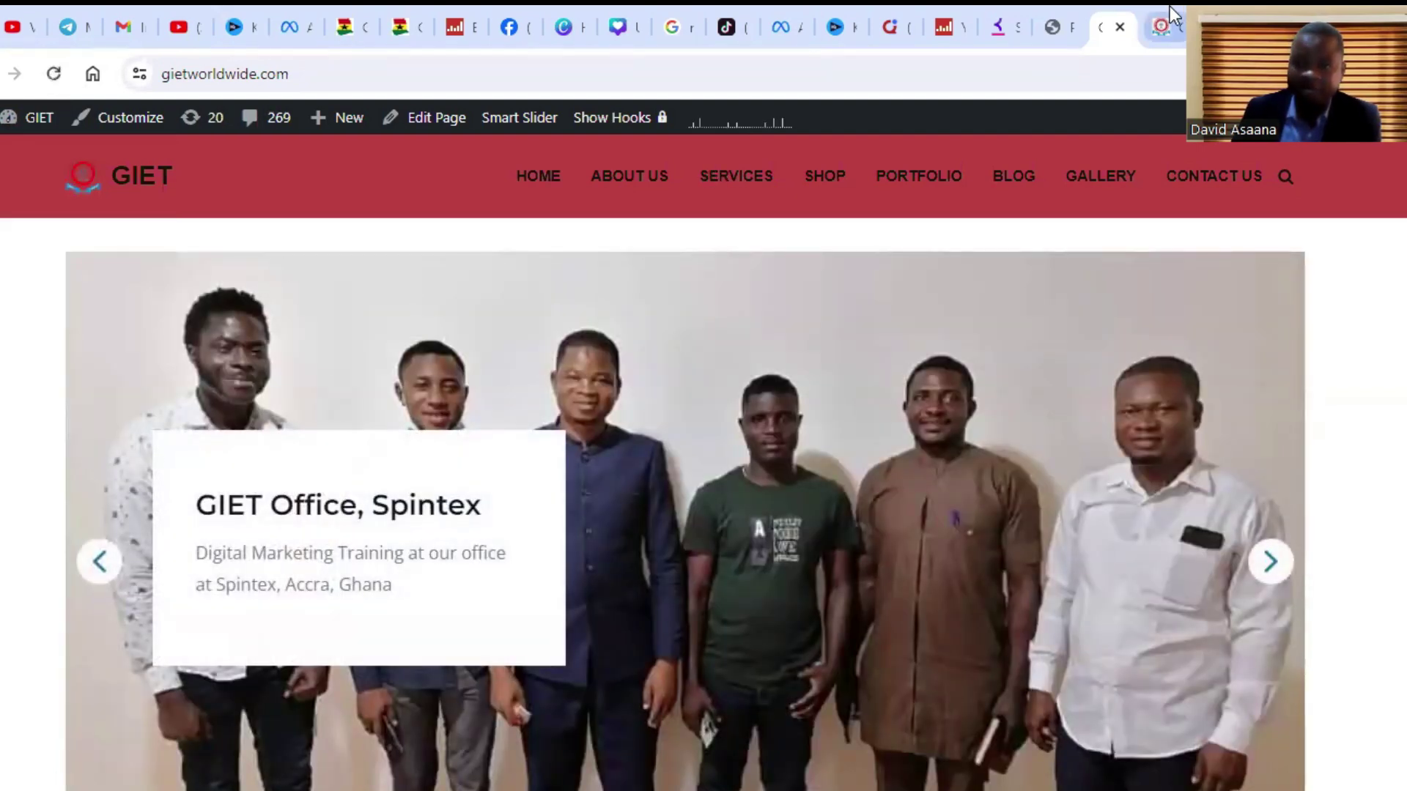
Step: In Elementor Settings, toggle the Posts and Pages post types and save the changes
key("ctrl+shift+Tab")
scroll(50, 496, "down", 3)
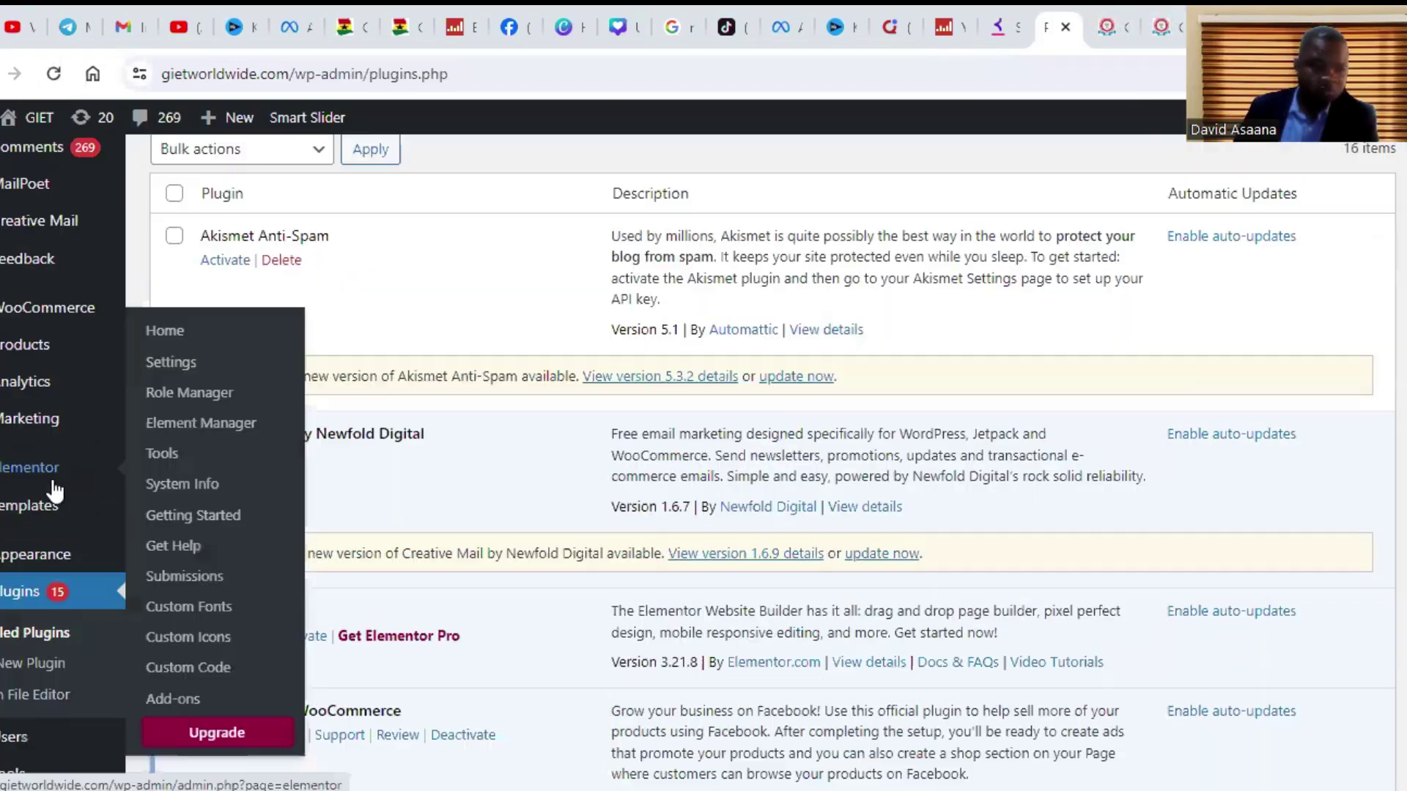
left_click(180, 370)
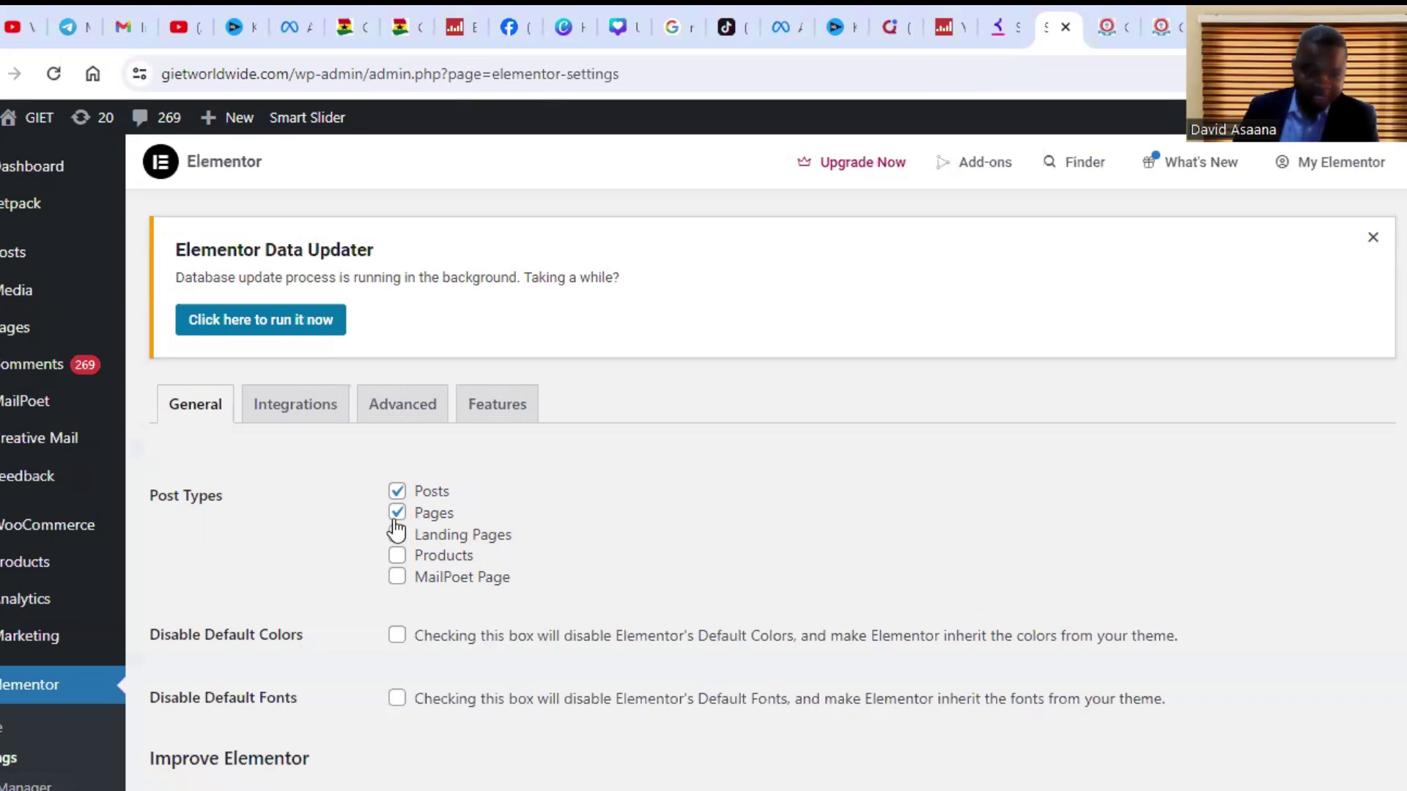
scroll(636, 556, "down", 3)
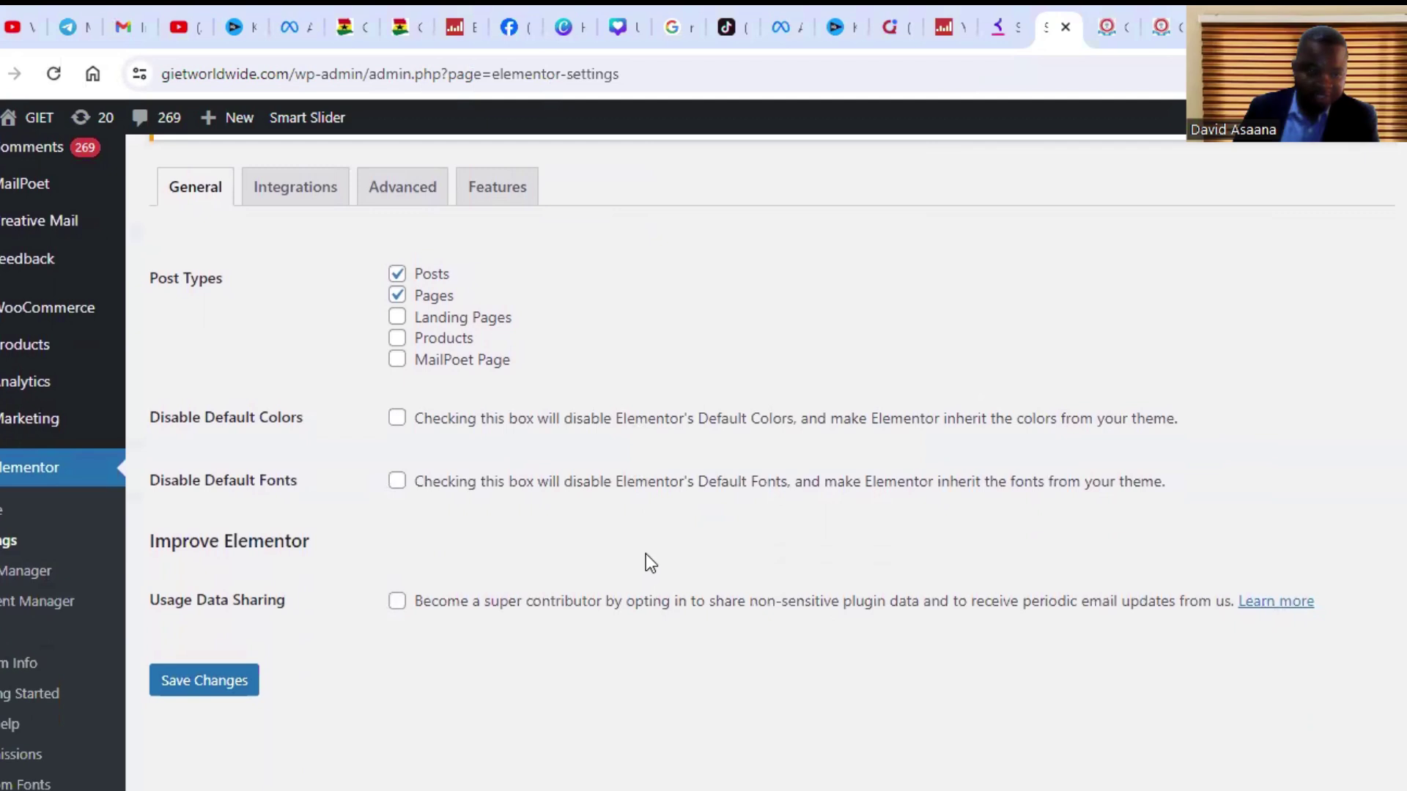
left_click(397, 276)
left_click(397, 296)
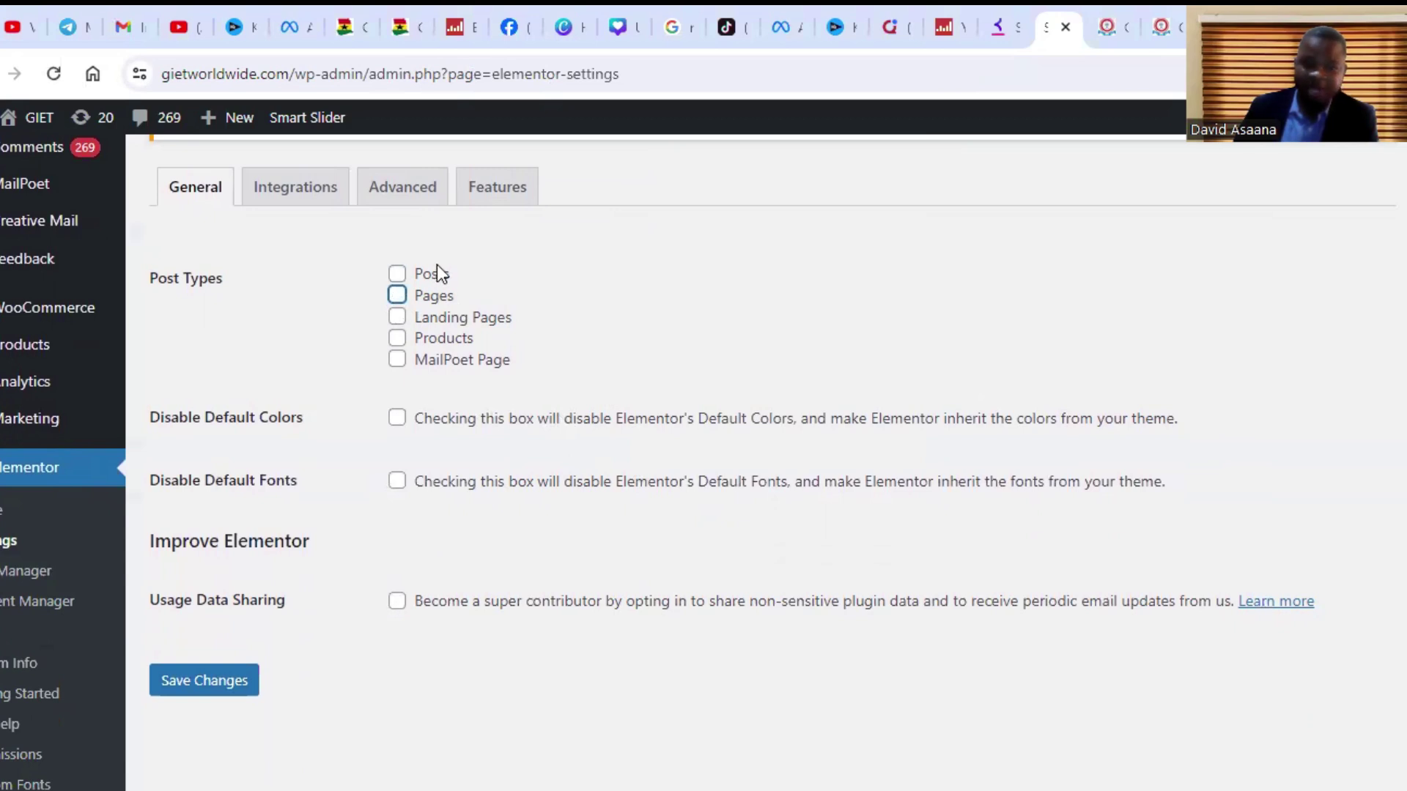
left_click(229, 684)
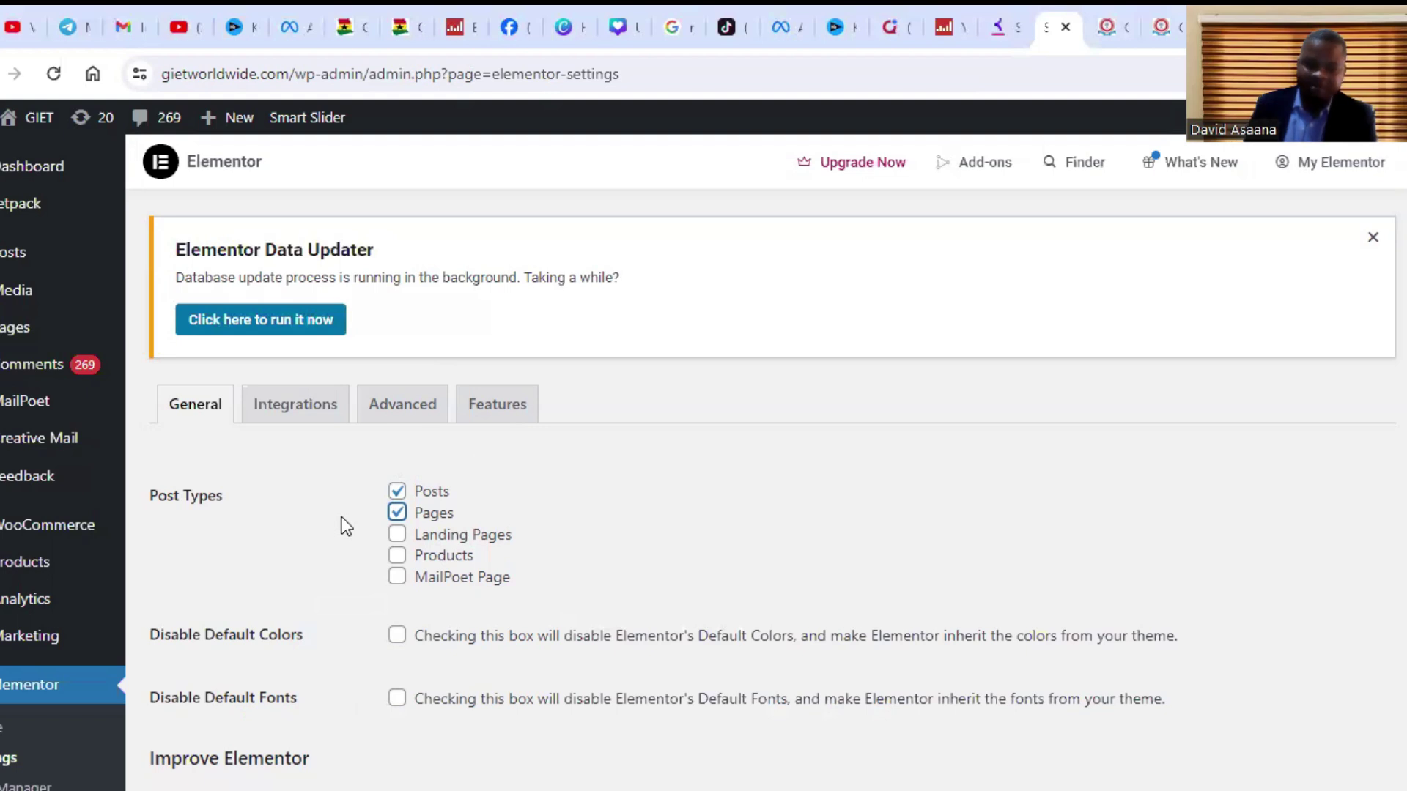
Step: Save the Elementor settings once more and move to the Pages list showing 14 pages
scroll(378, 526, "down", 4)
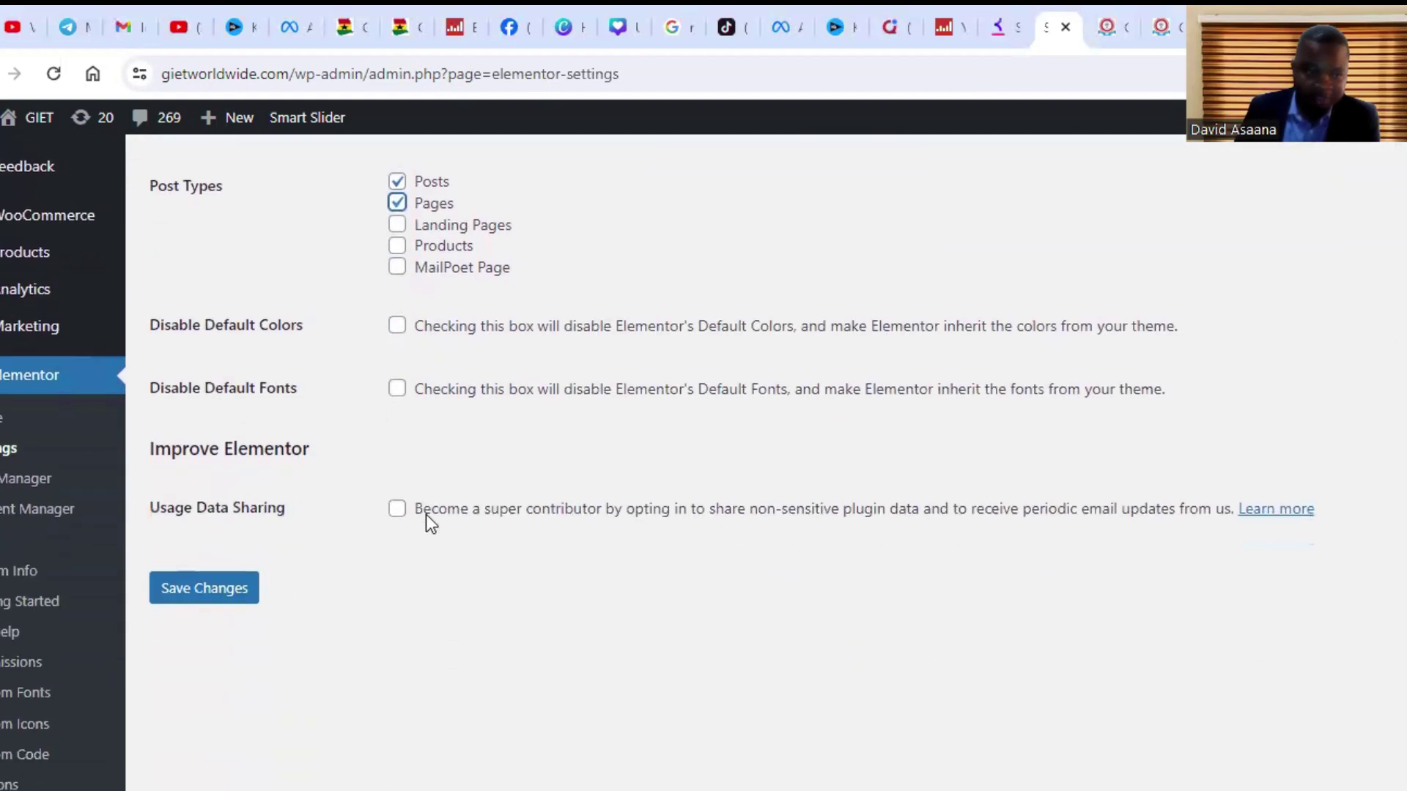
scroll(463, 363, "up", 3)
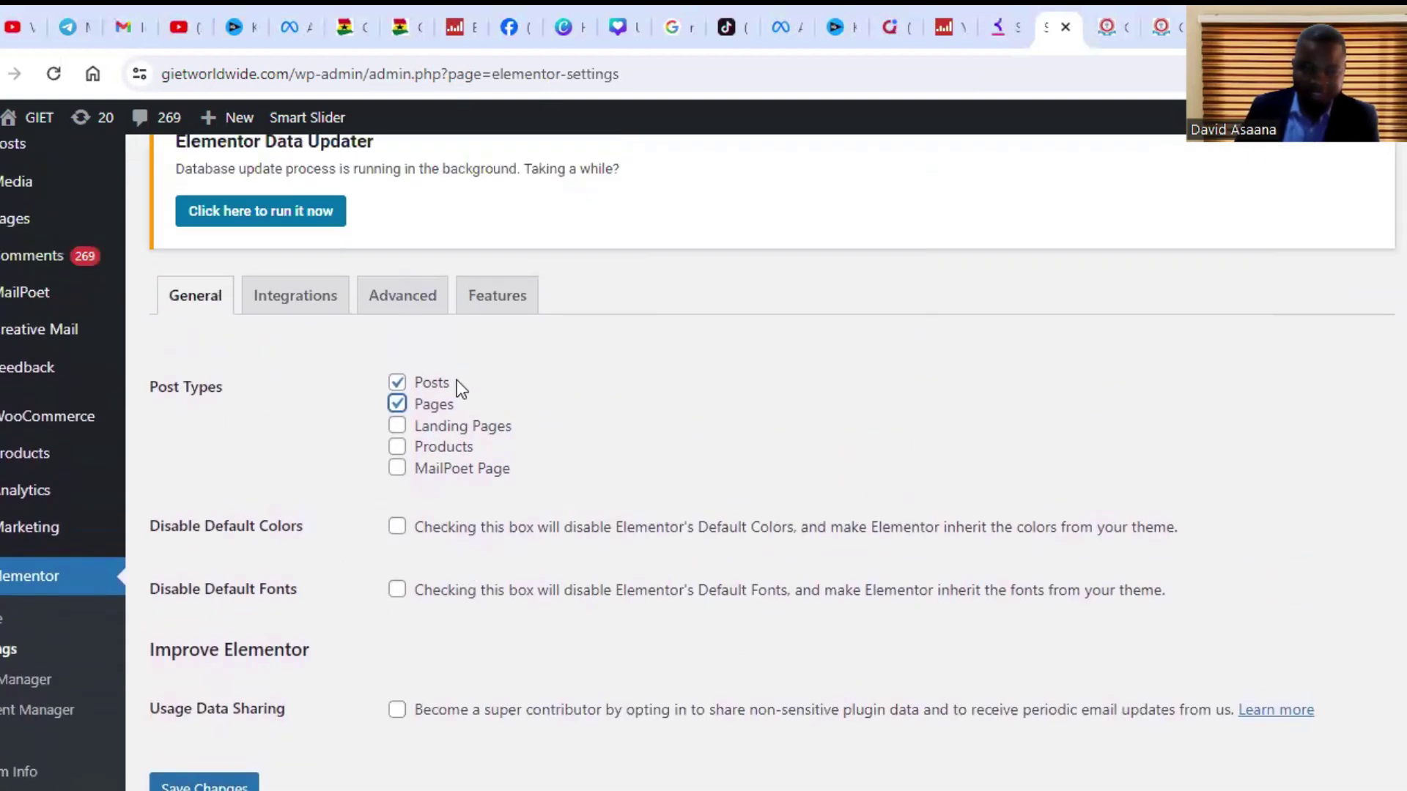
scroll(439, 411, "down", 1)
left_click(221, 681)
left_click(1105, 27)
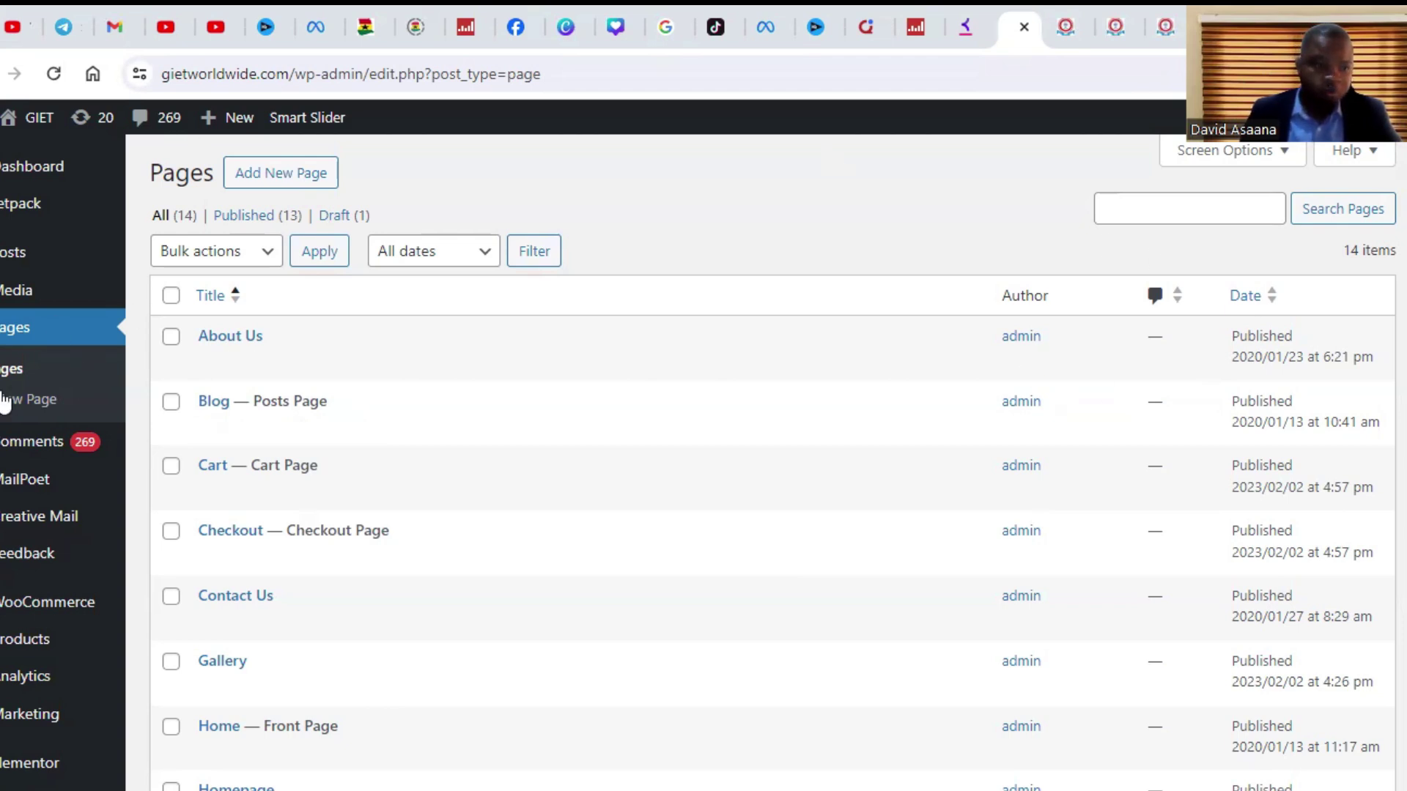
Step: Bulk-deactivate all 18 plugins in Installed Plugins using Select All and the Deactivate bulk action
scroll(41, 574, "down", 4)
mouse_move(22, 560)
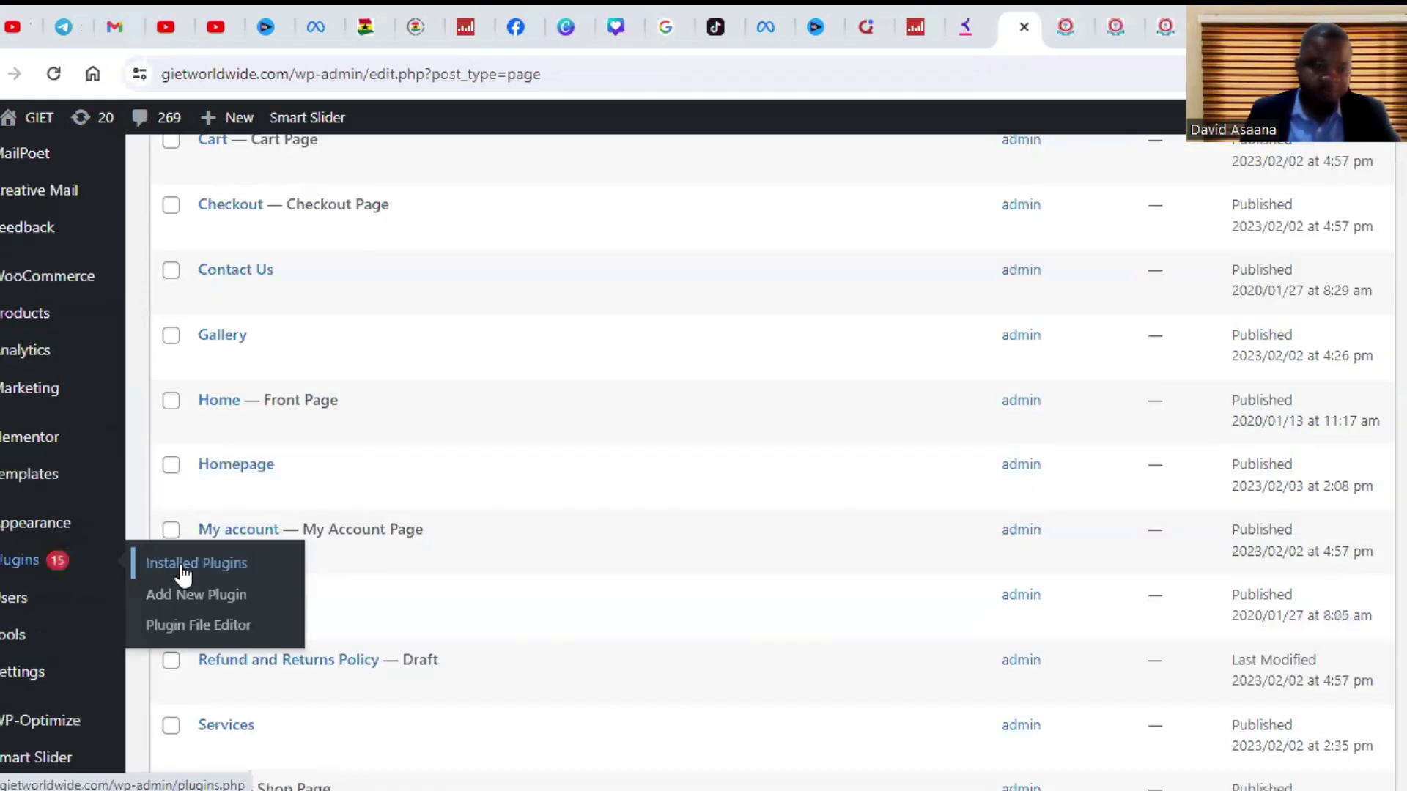
left_click(179, 562)
left_click(174, 405)
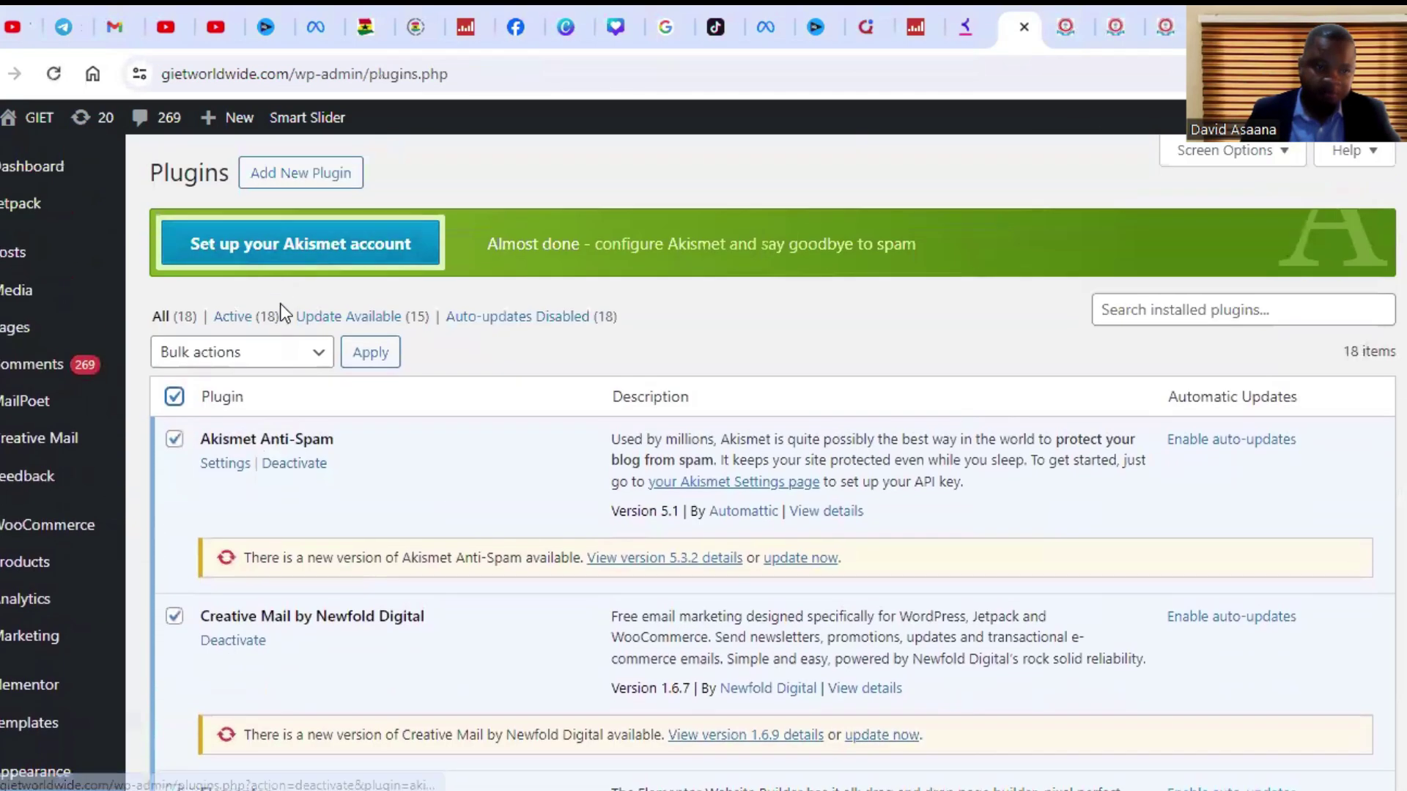
left_click(272, 354)
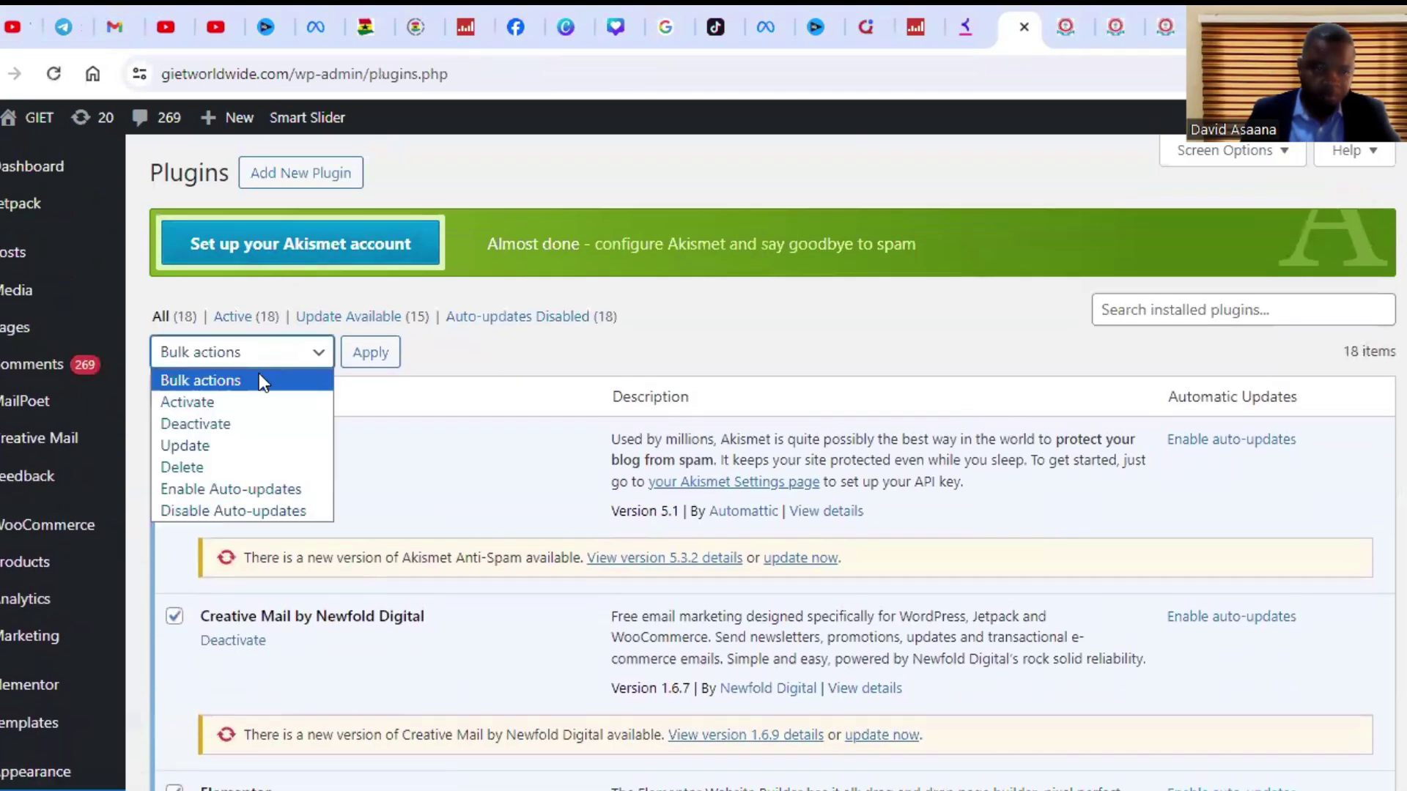
left_click(234, 425)
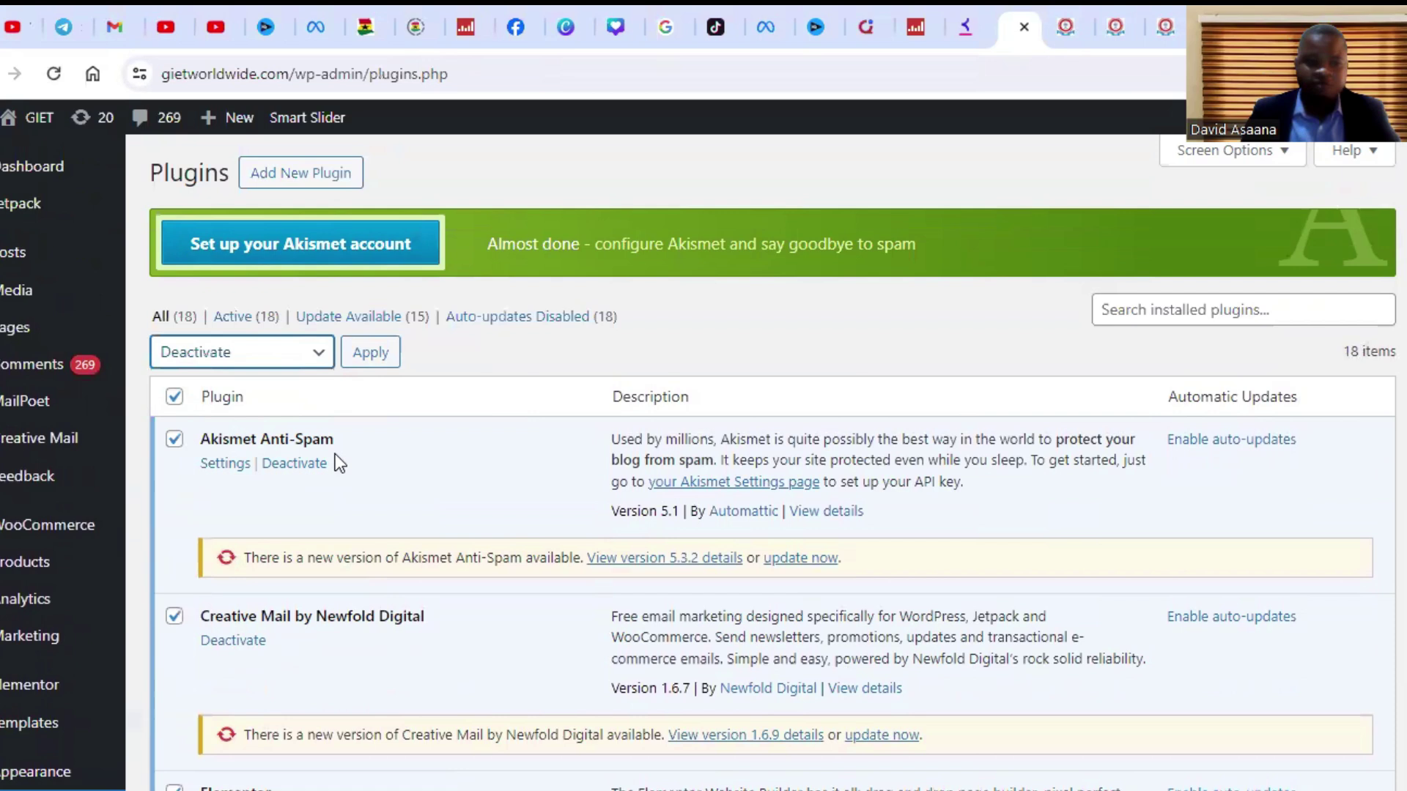
left_click(371, 353)
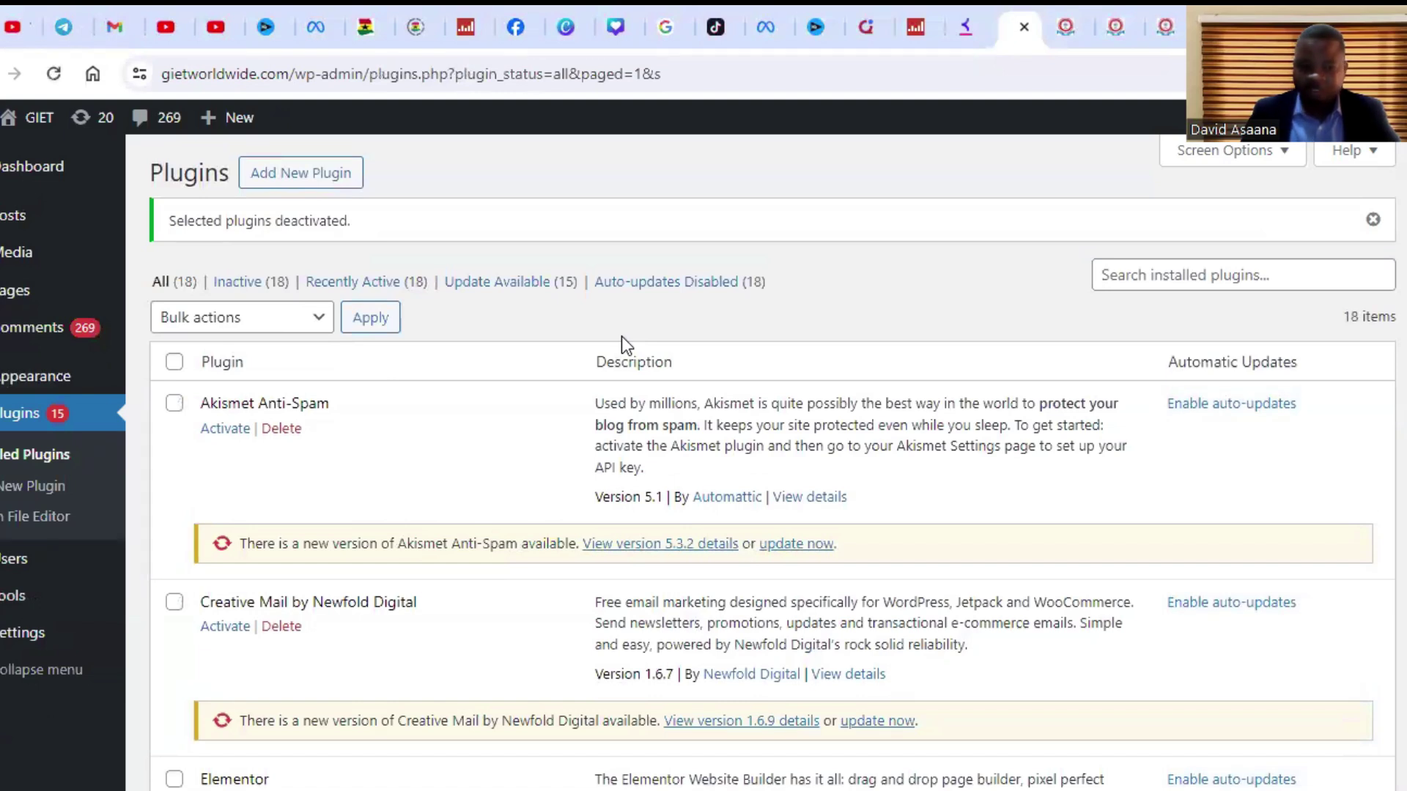
Step: Delete the Elementor plugin and its data, leaving 17 inactive plugins
scroll(260, 483, "down", 6)
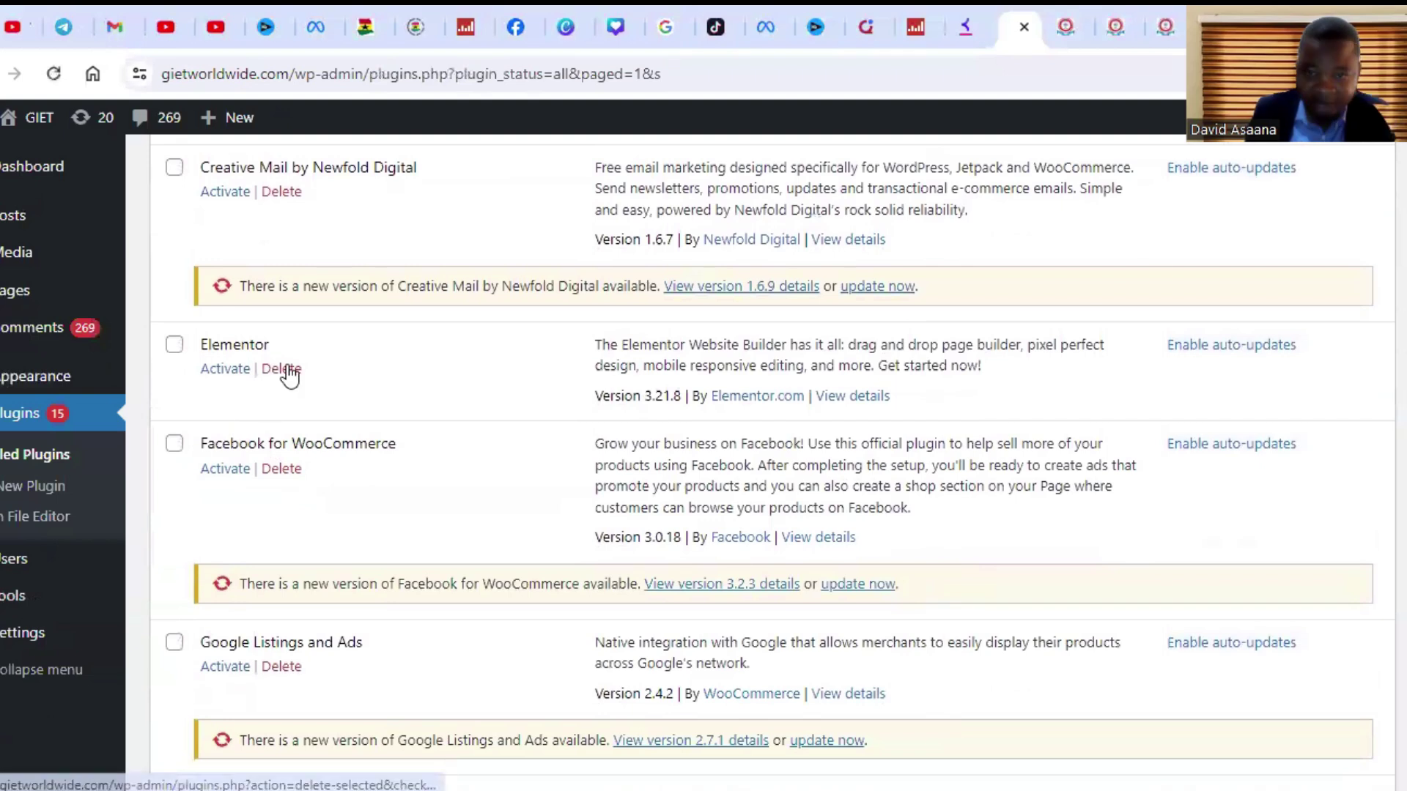
left_click(283, 370)
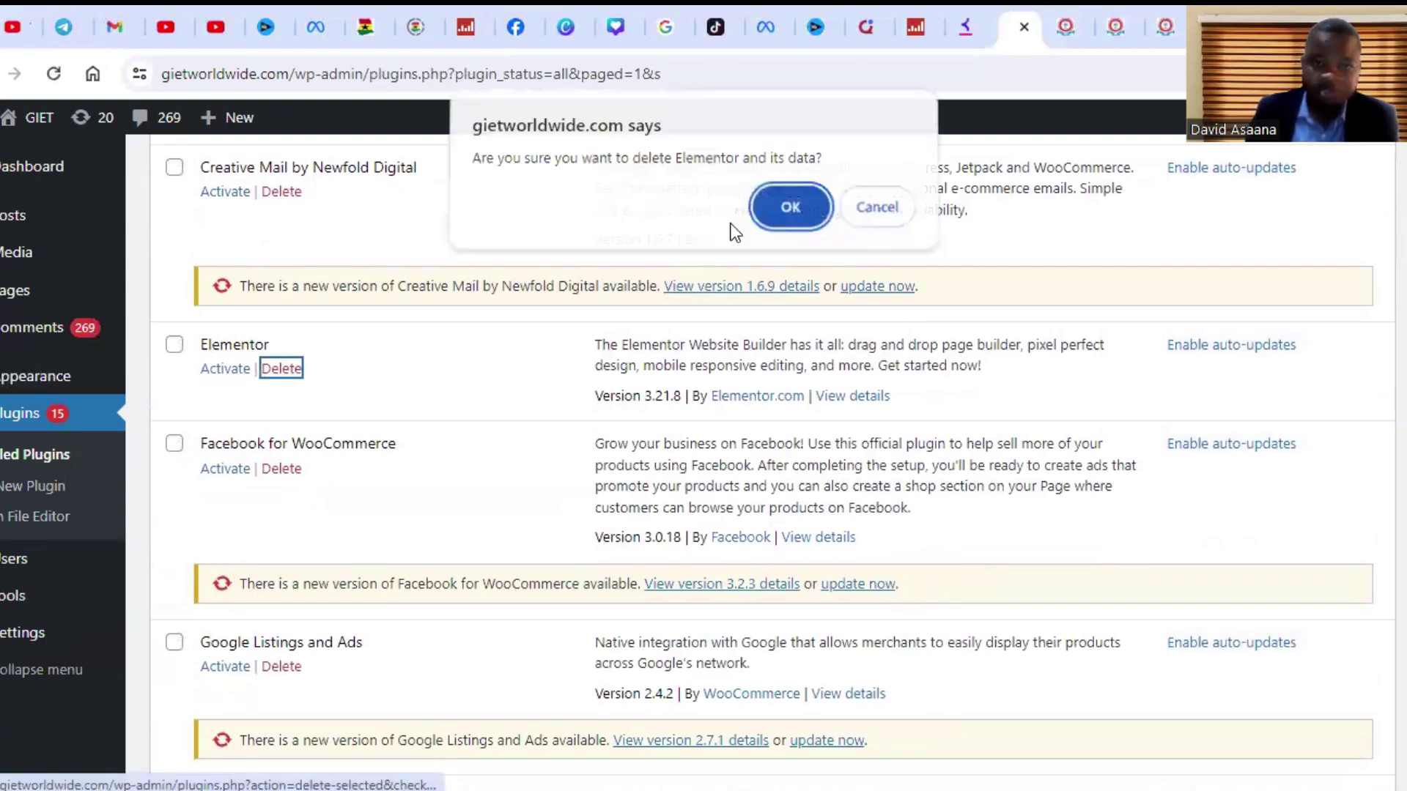
left_click(791, 219)
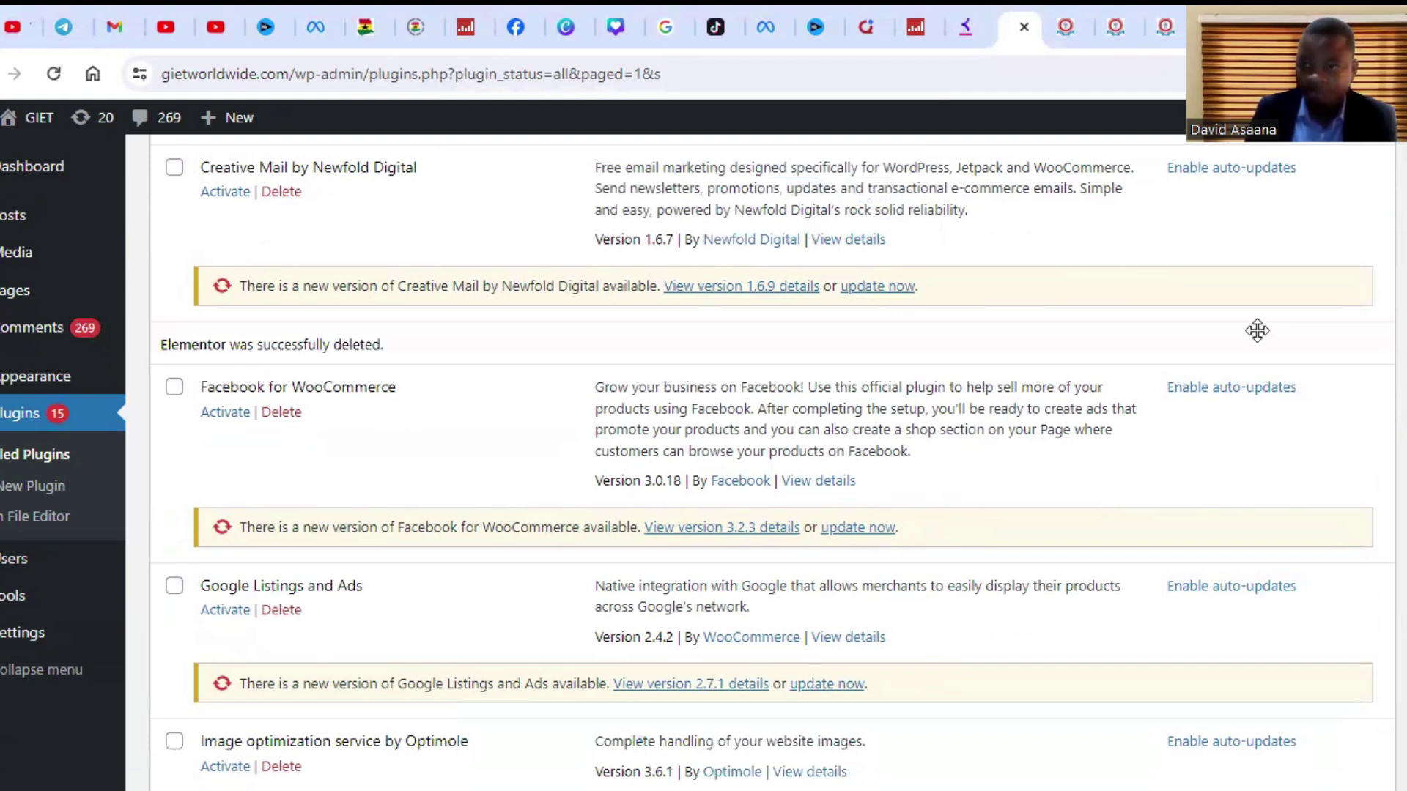
scroll(1228, 395, "up", 5)
Step: Search the Add New Plugin directory for 'elementor'
left_click(1194, 274)
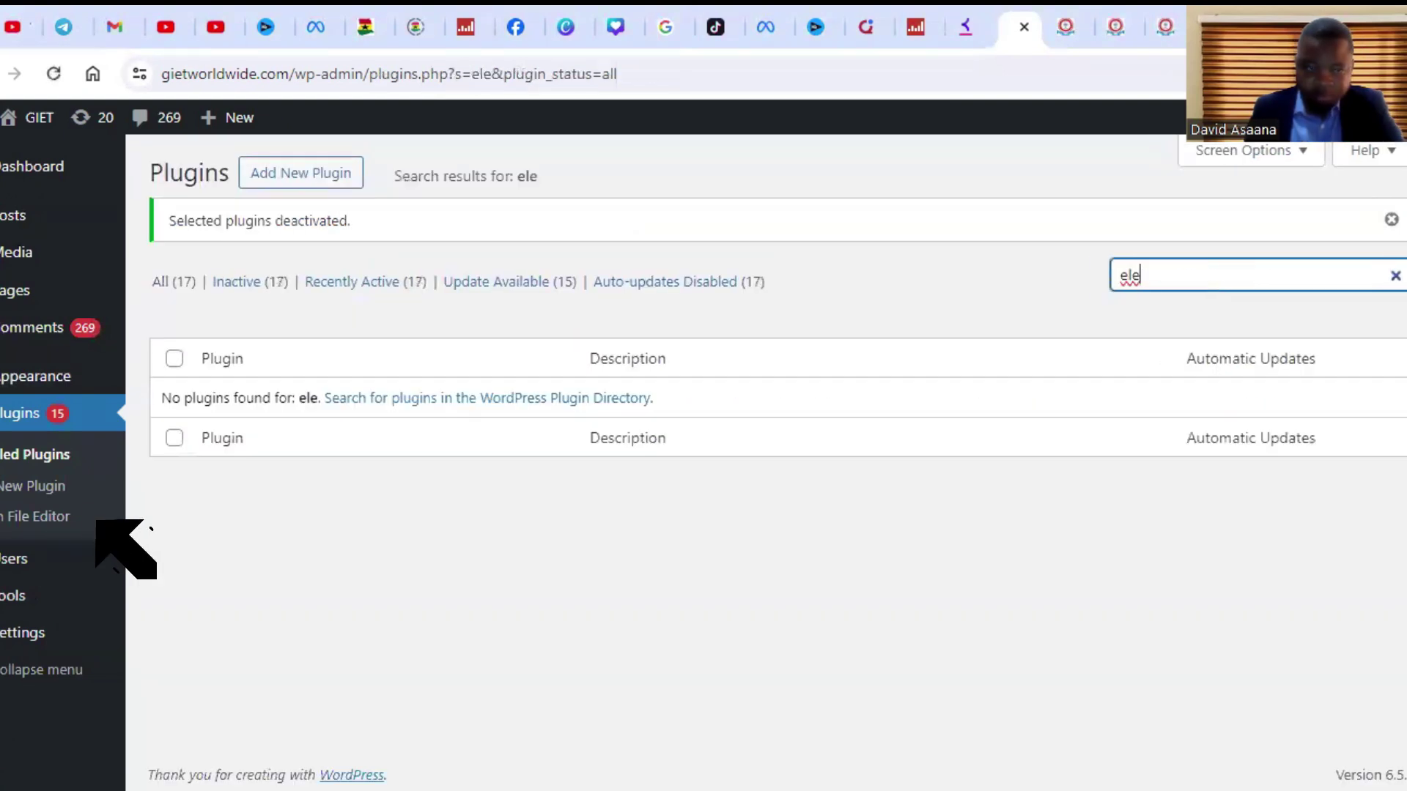
key("BackSpace")
key("BackSpace")
key("BackSpace")
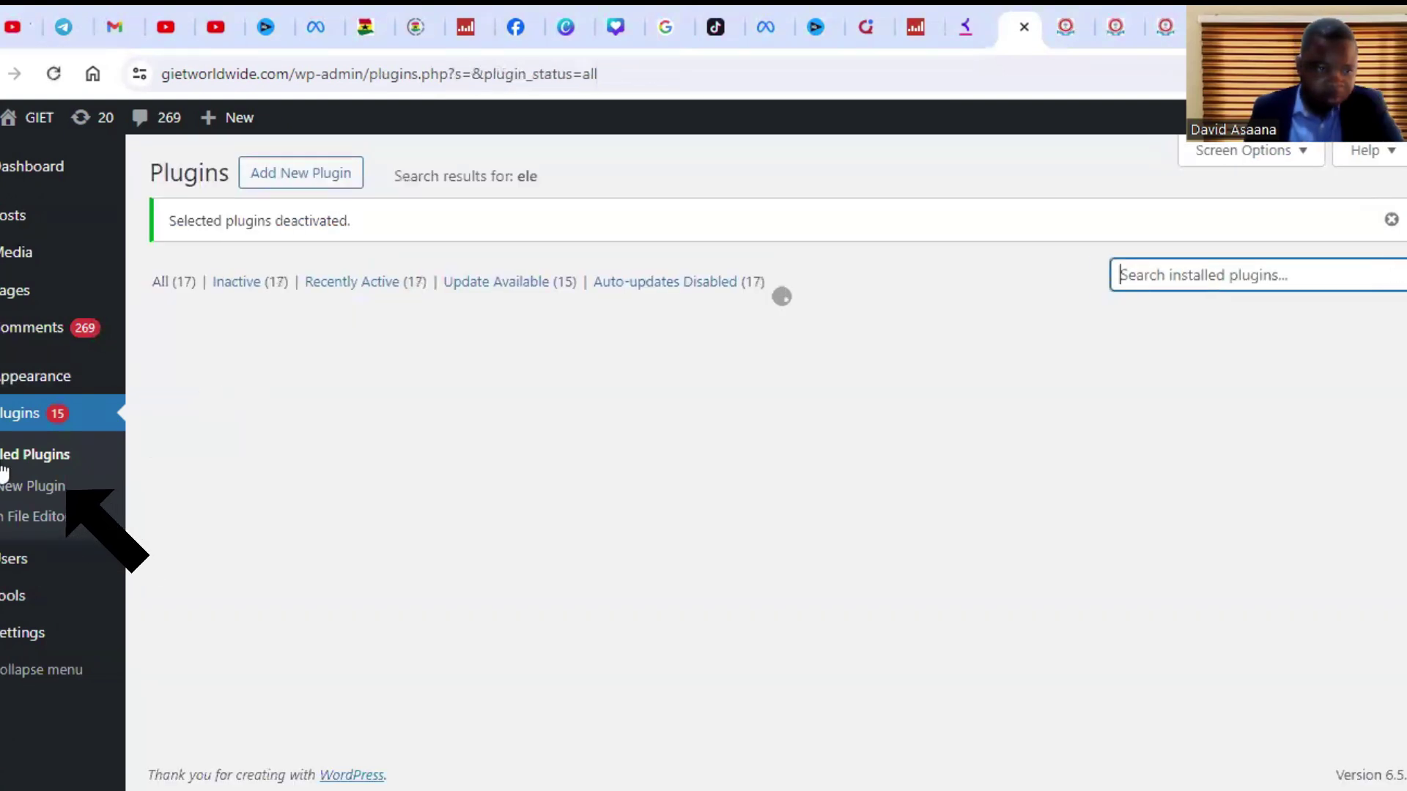
left_click(12, 484)
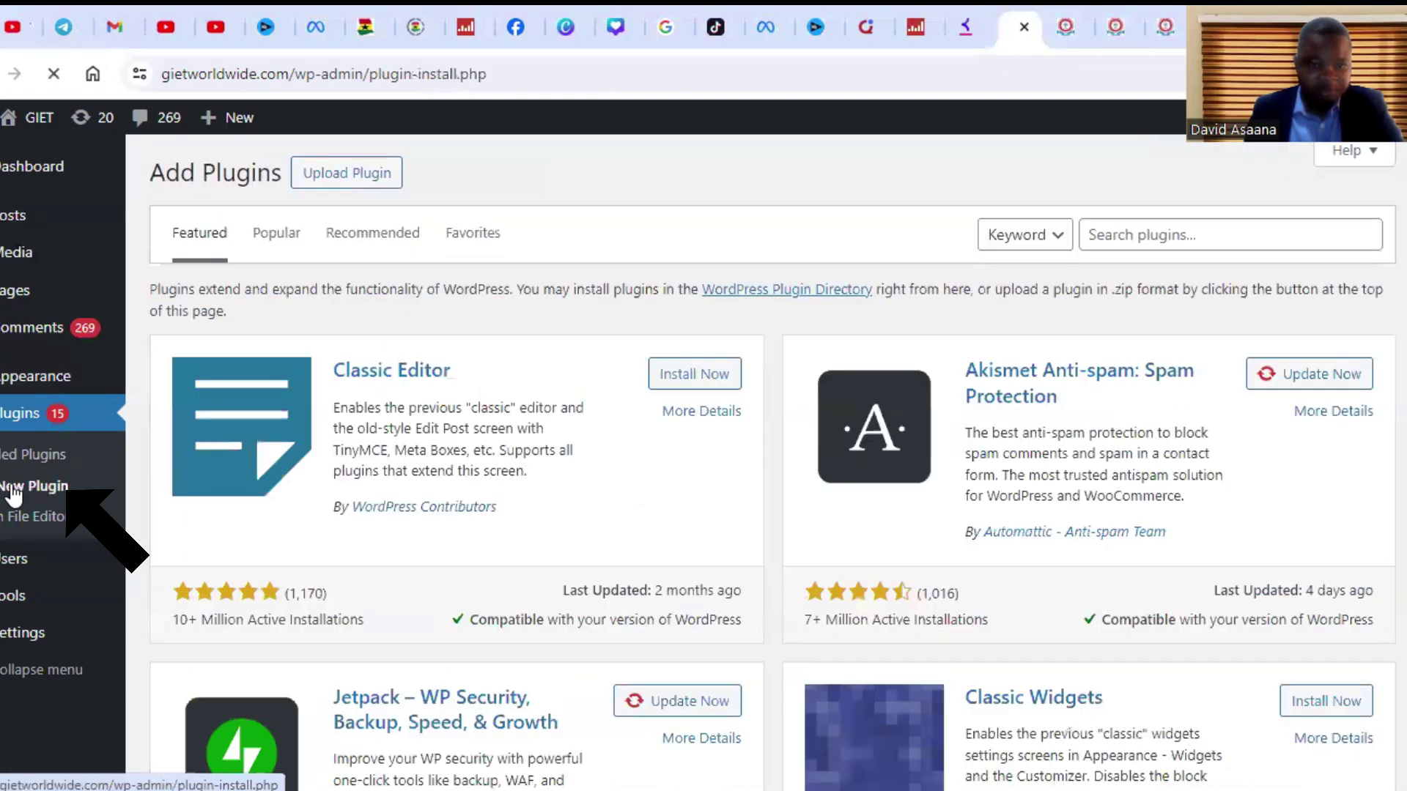
left_click(1157, 241)
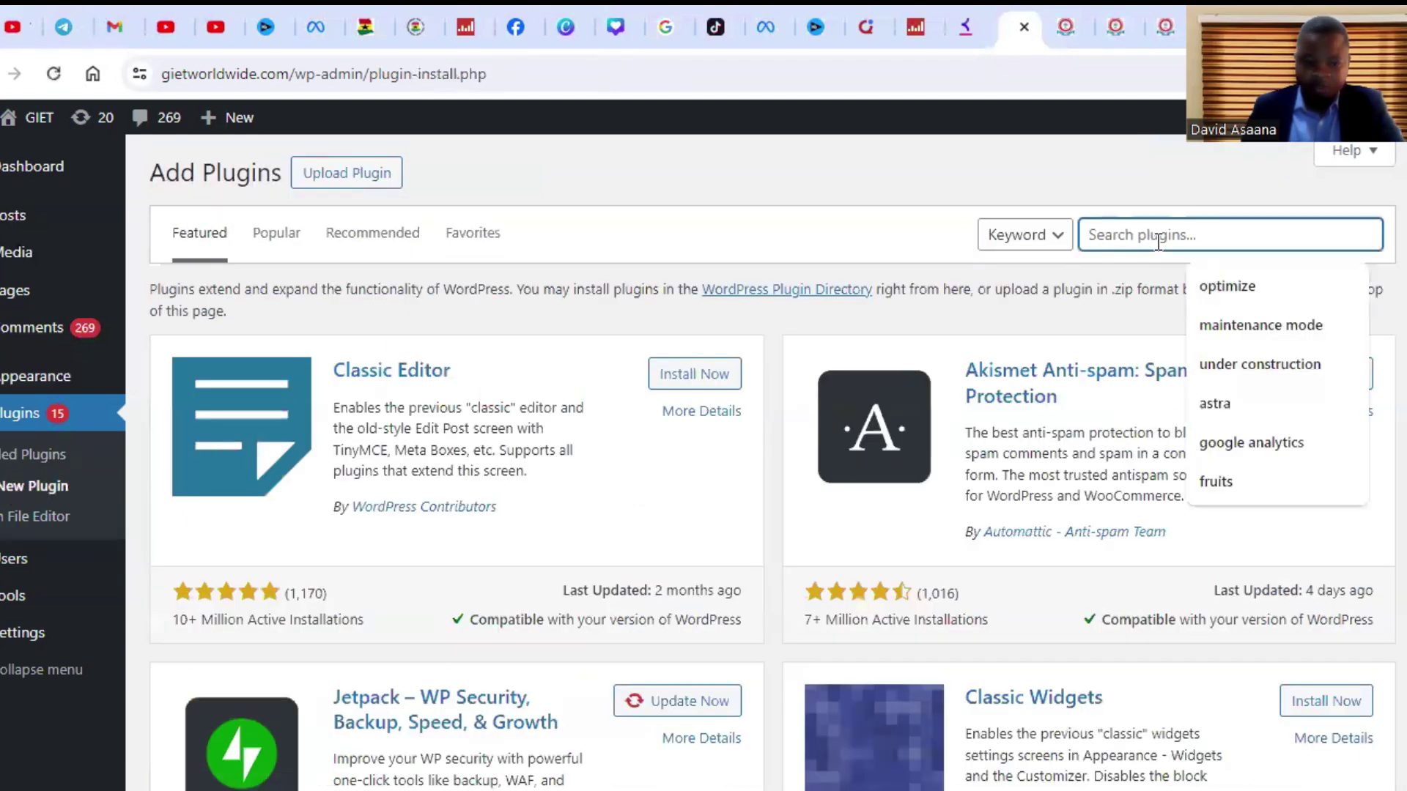
type("elemen")
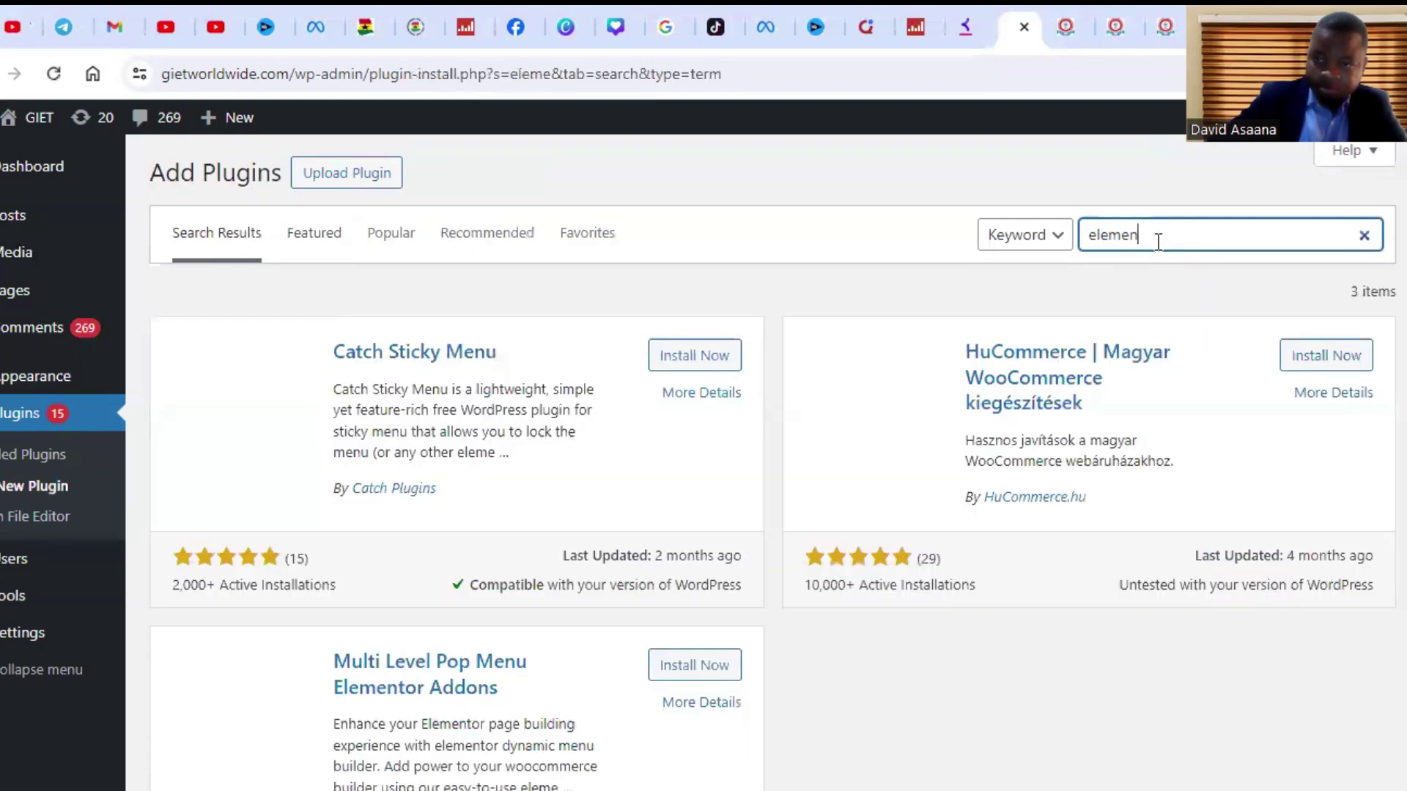
type("tor")
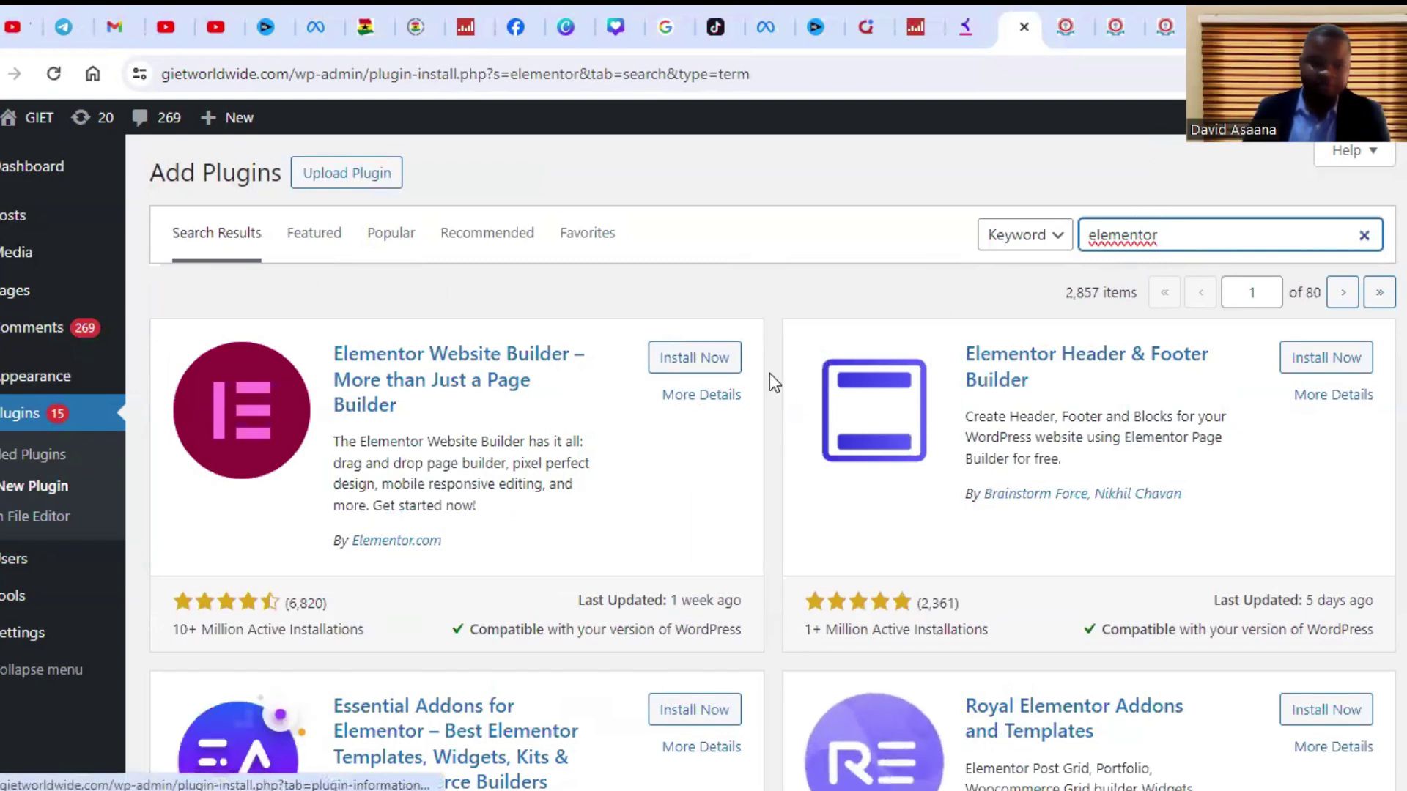
Step: Install and activate Elementor Website Builder, then refresh to the admin Dashboard
left_click(699, 362)
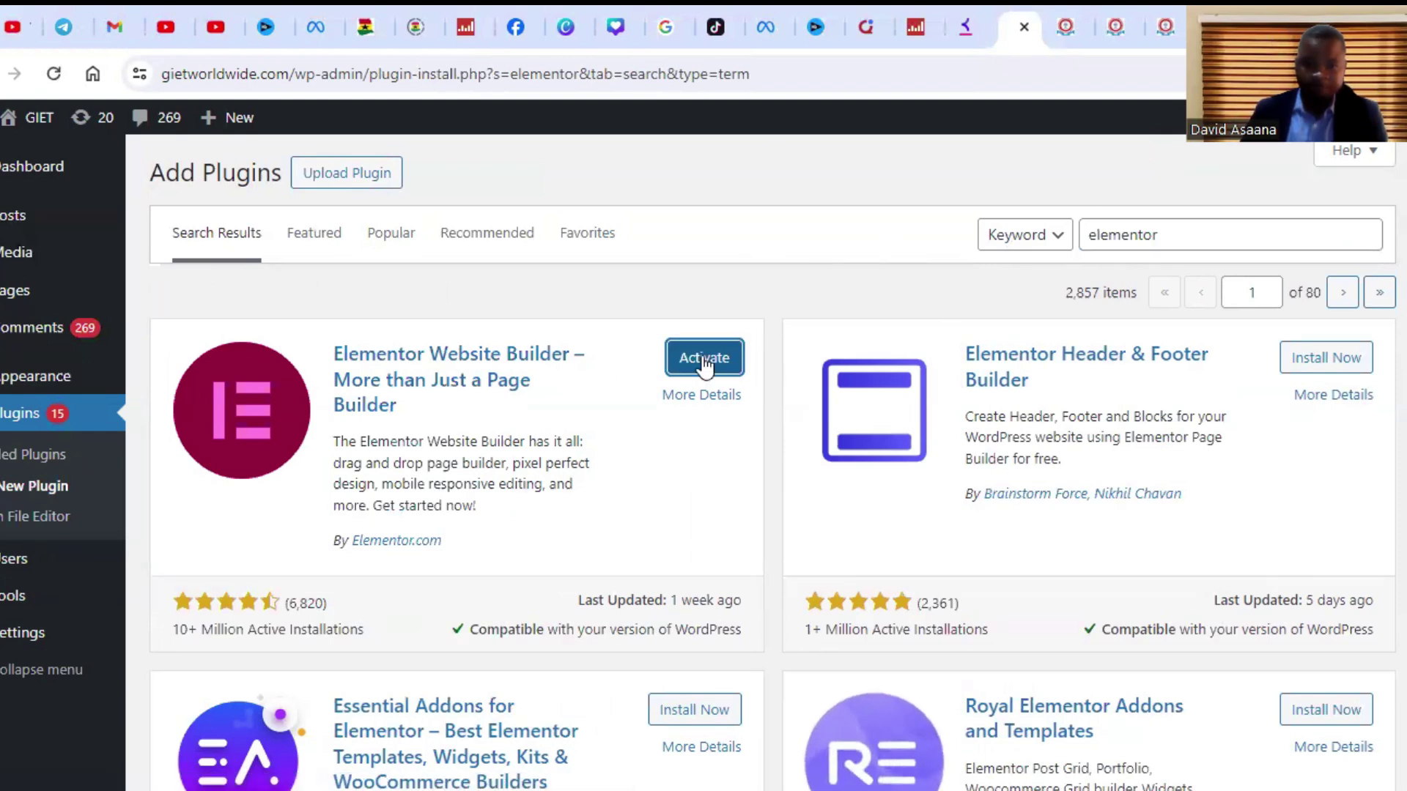
left_click(700, 359)
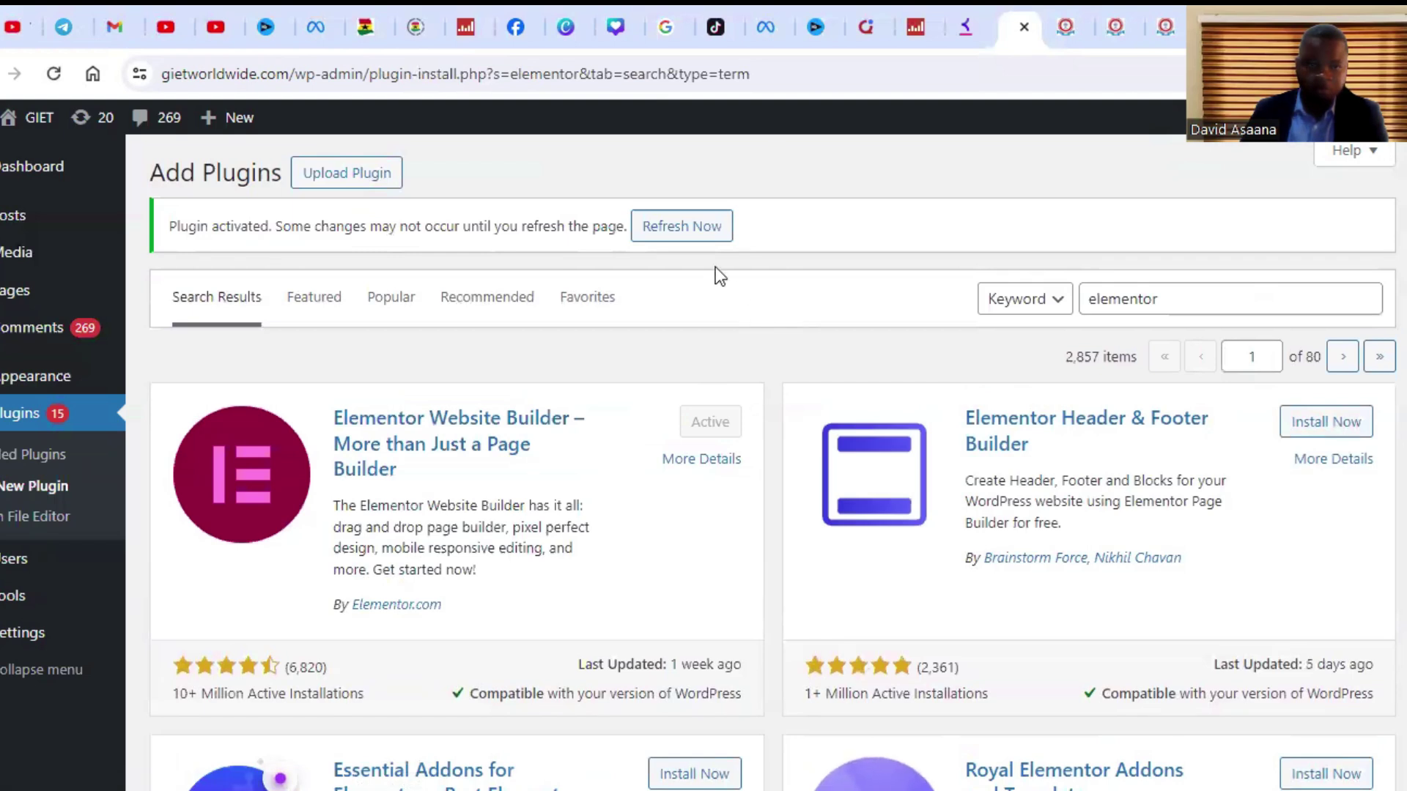
left_click(700, 233)
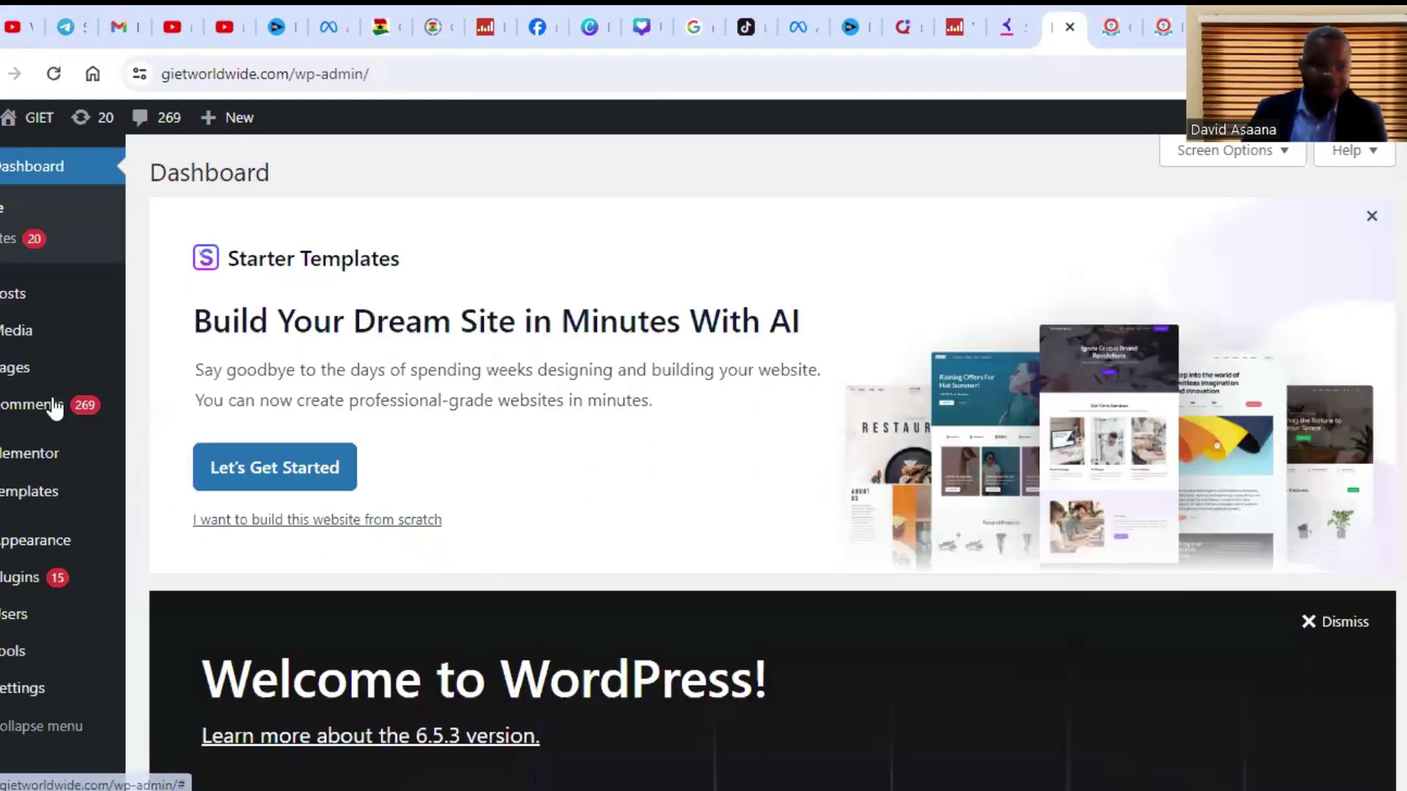
Step: Open the GIET Home page in the Elementor editor using the restored Edit with Elementor button
left_click(1113, 9)
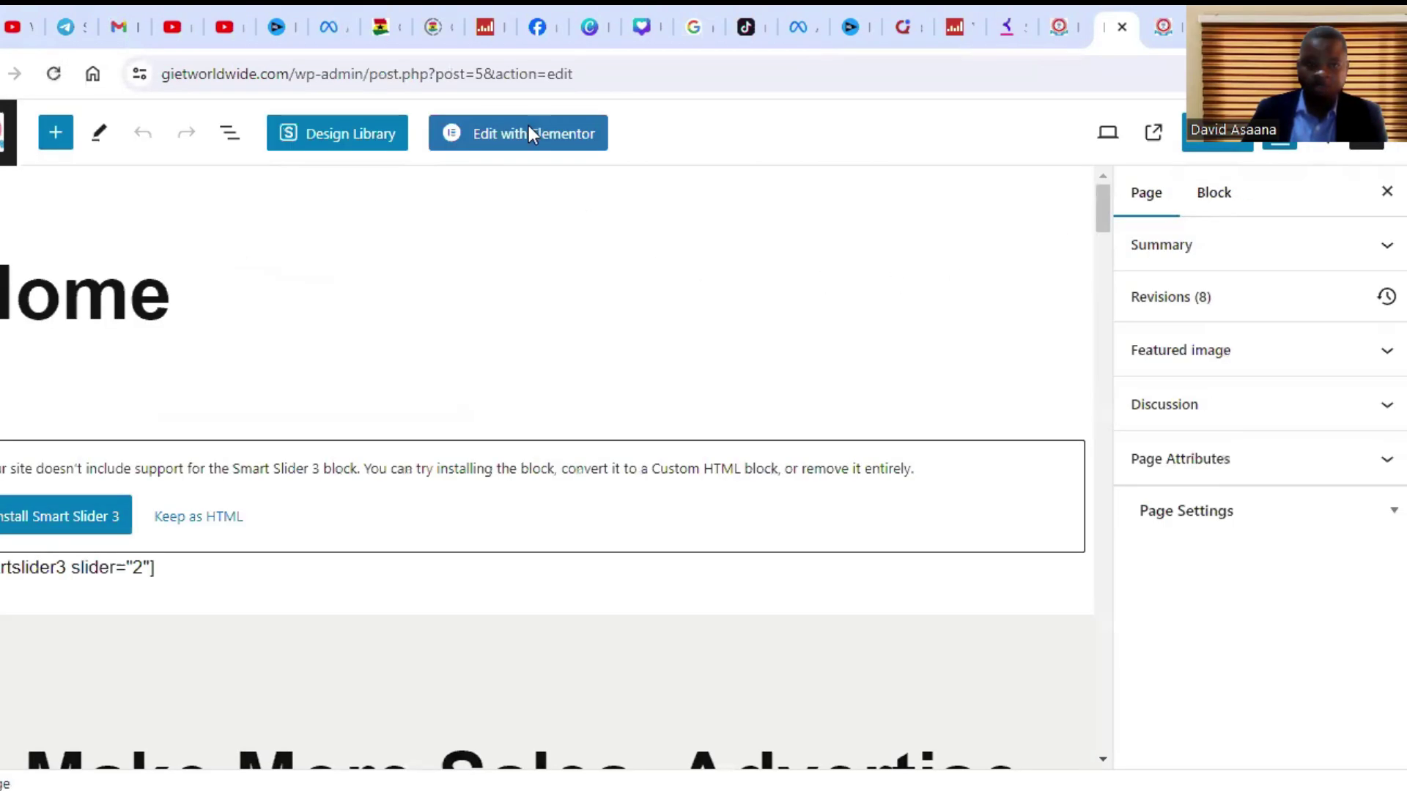
left_click(524, 134)
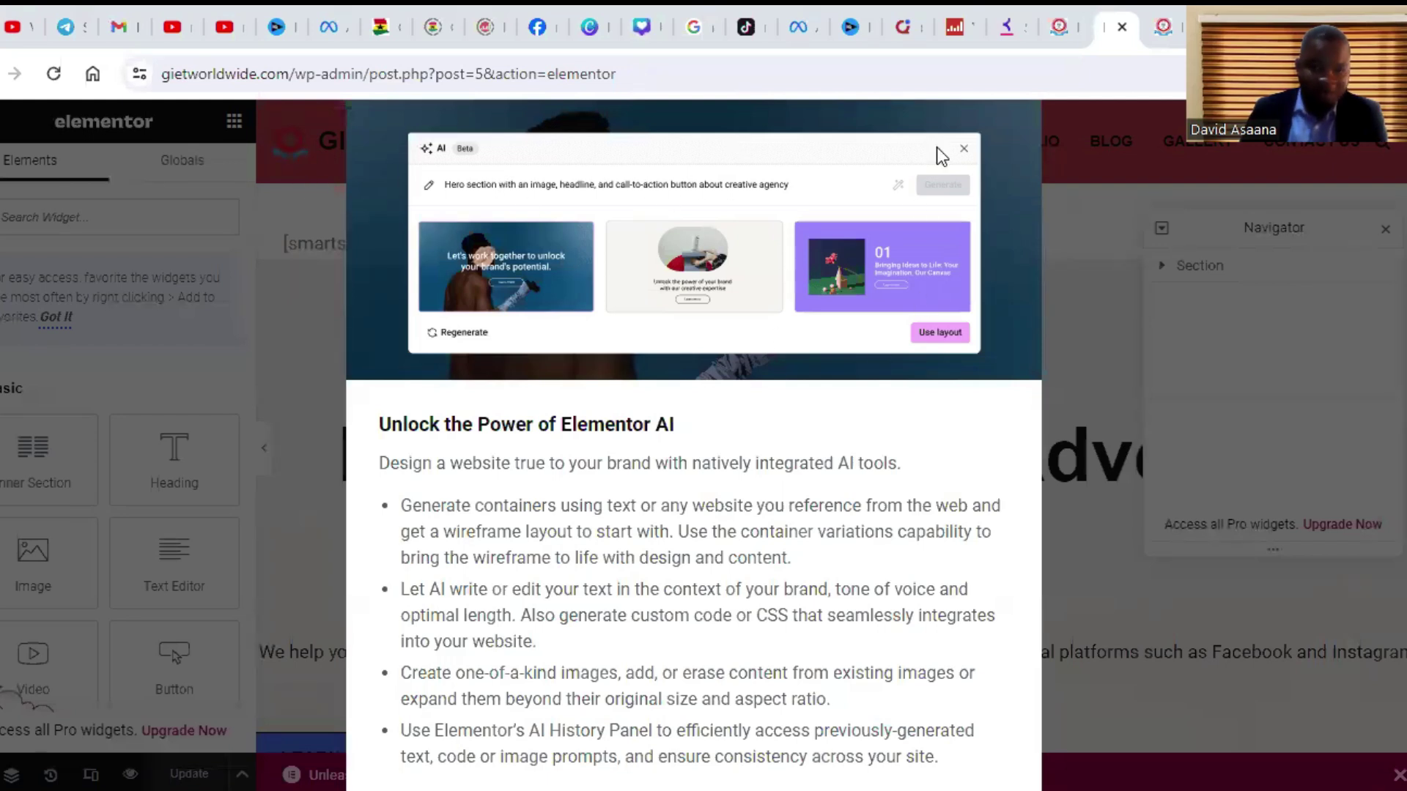
Step: Dismiss the Elementor AI popup, zoom the editor out, and scroll through the Home page and back up
key("Escape")
key("ctrl+minus")
scroll(1011, 505, "down", 5)
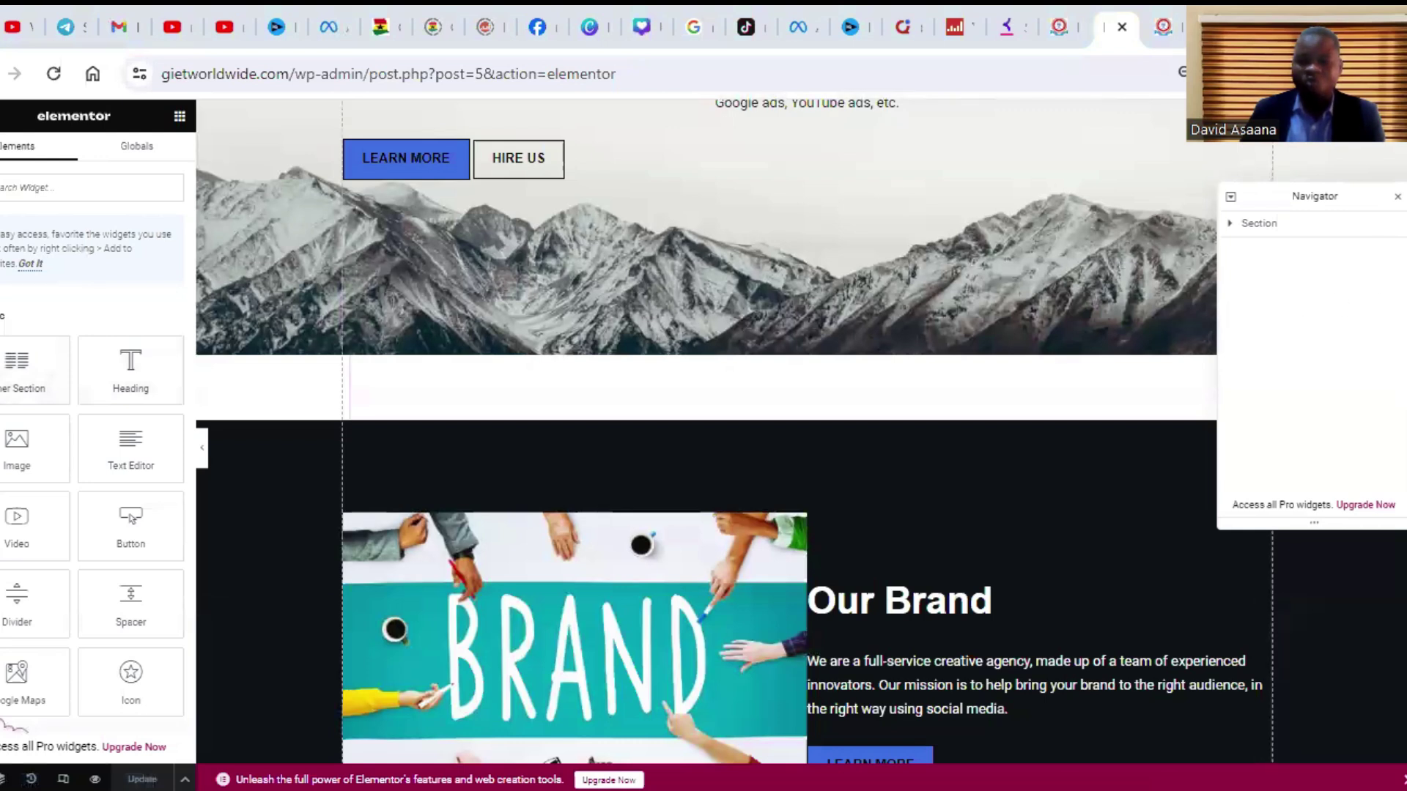
scroll(825, 566, "down", 12)
scroll(872, 433, "up", 7)
scroll(873, 440, "up", 10)
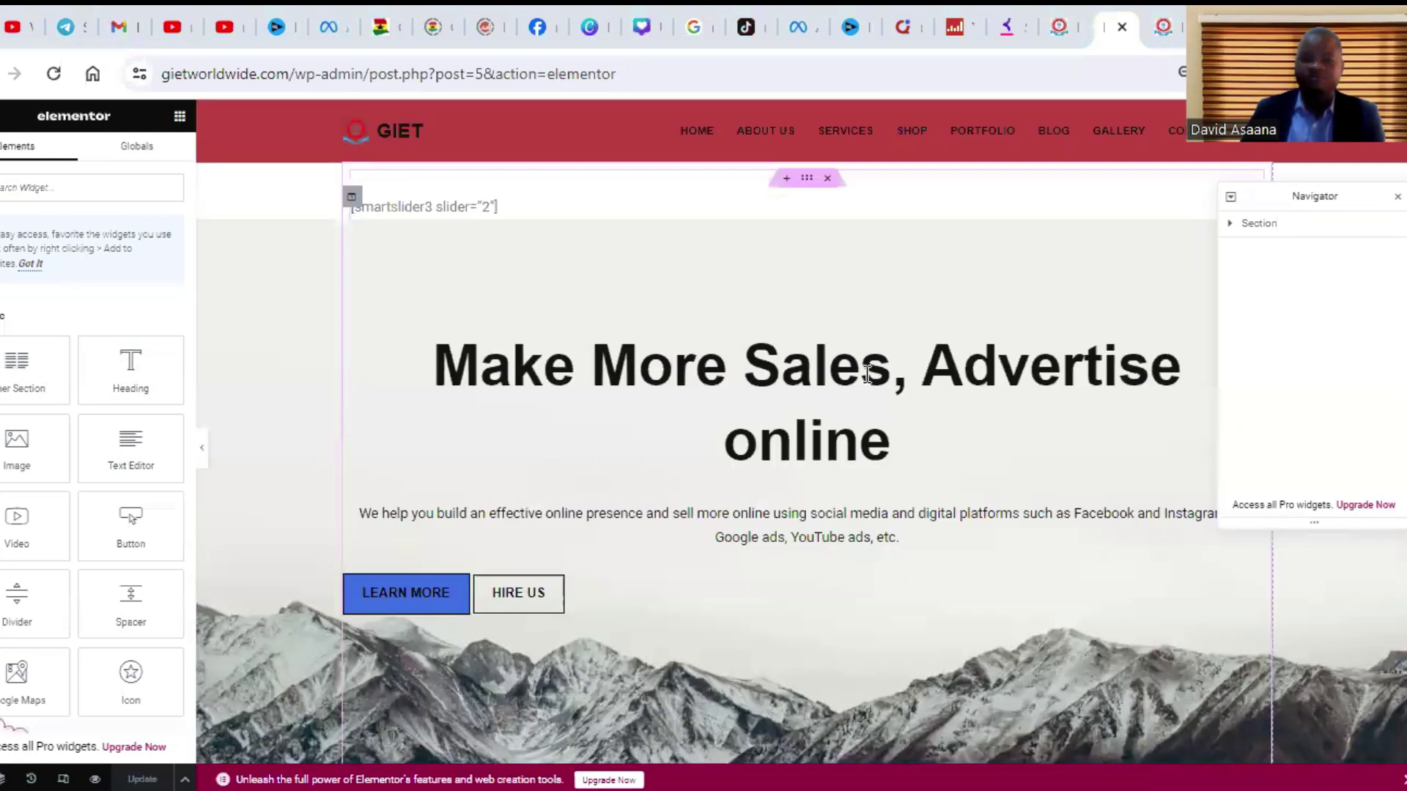